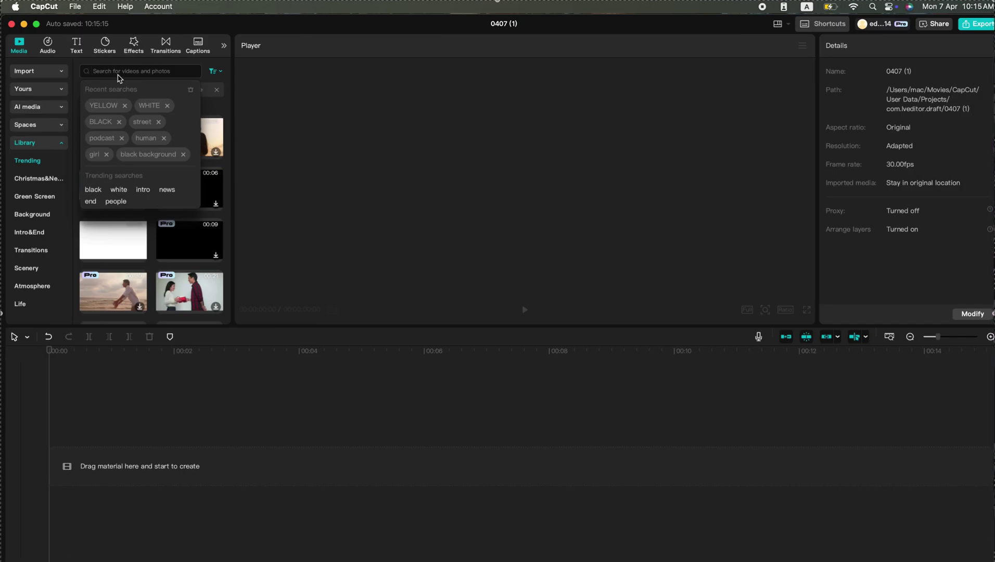
- Add the plain white clip from the stock library to the timeline and extend it to about 10 seconds
{"action": "left_click", "coordinate": [156, 105]}
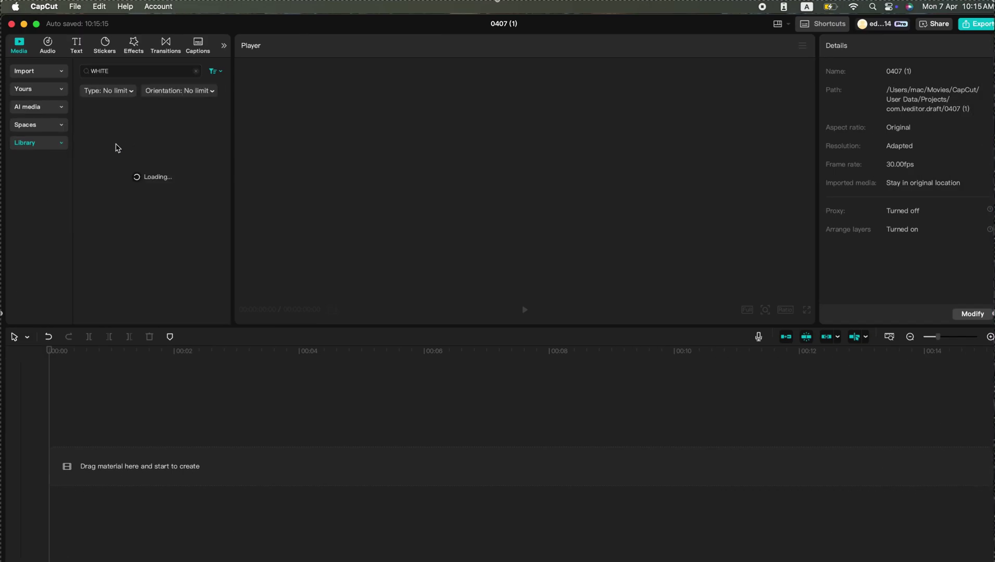
{"action": "left_click_drag", "start_coordinate": [118, 148], "coordinate": [104, 419]}
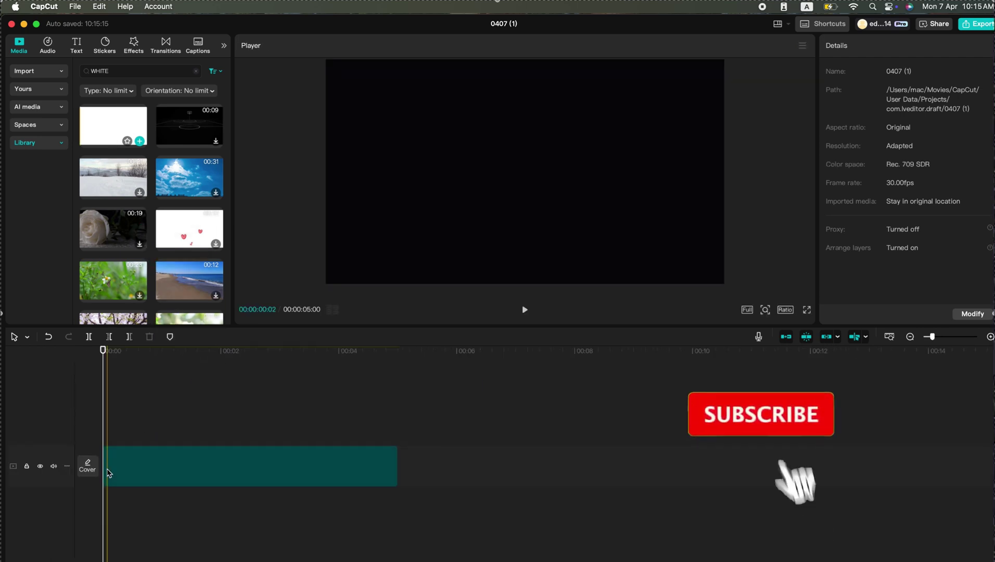
{"action": "left_click_drag", "start_coordinate": [398, 465], "coordinate": [571, 457]}
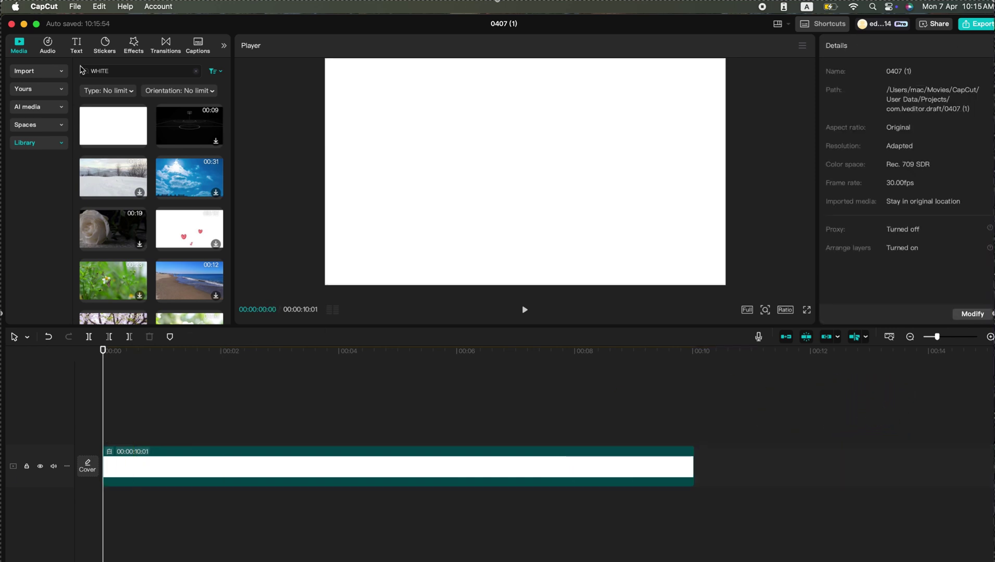
- Add a HELLO text in black LEMON MILK font and enlarge it to about 141%
{"action": "left_click", "coordinate": [76, 44]}
{"action": "left_click", "coordinate": [120, 105]}
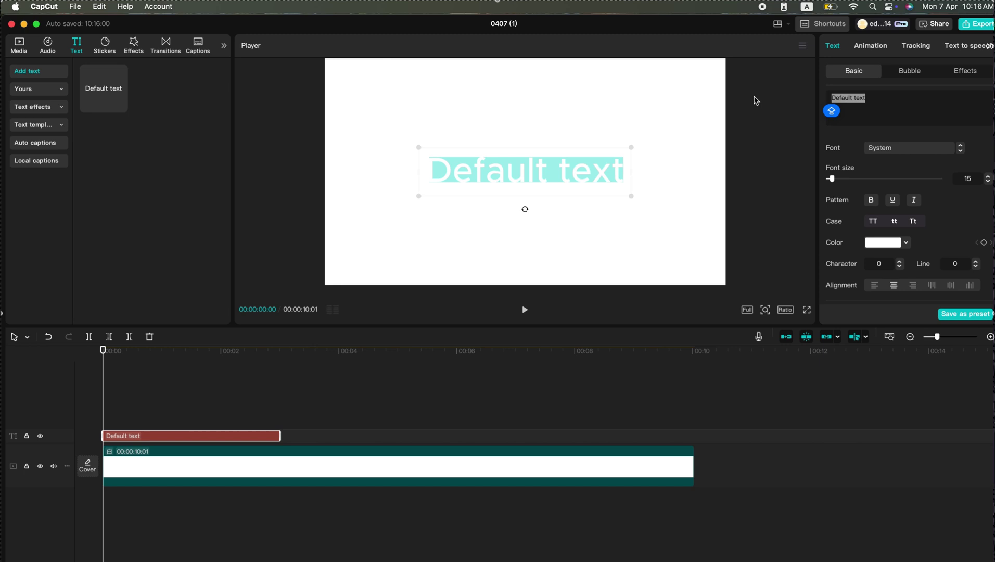
{"action": "type", "text": "HELLO"}
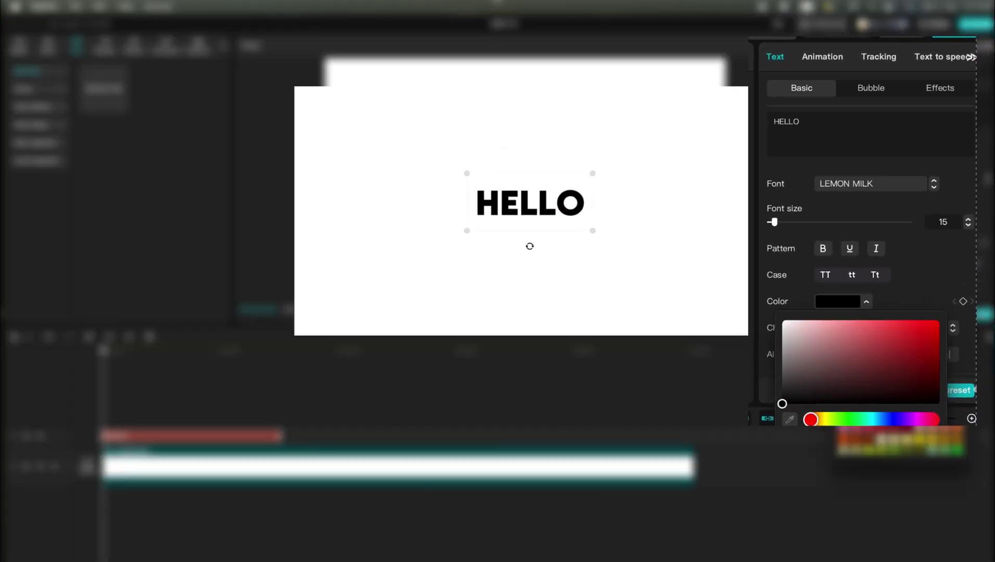
{"action": "left_click_drag", "start_coordinate": [596, 241], "coordinate": [626, 278]}
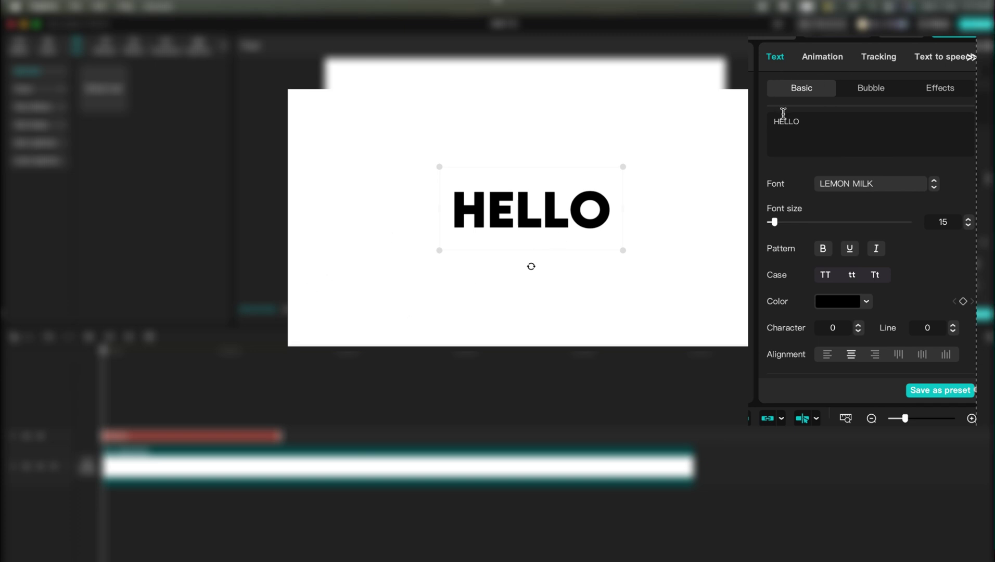
- Apply the Fade In entrance animation to the HELLO text
{"action": "left_click", "coordinate": [828, 58]}
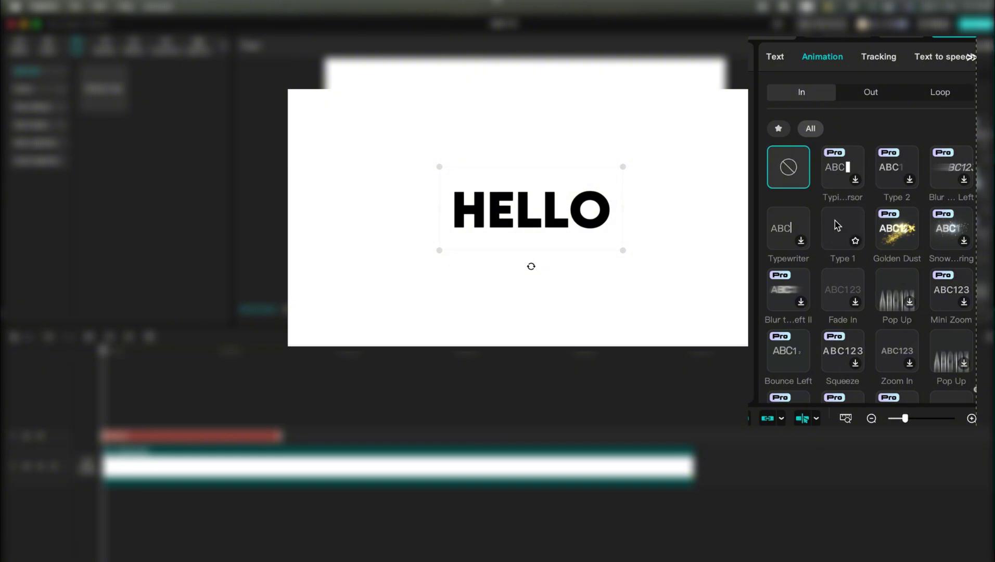
{"action": "left_click", "coordinate": [839, 286]}
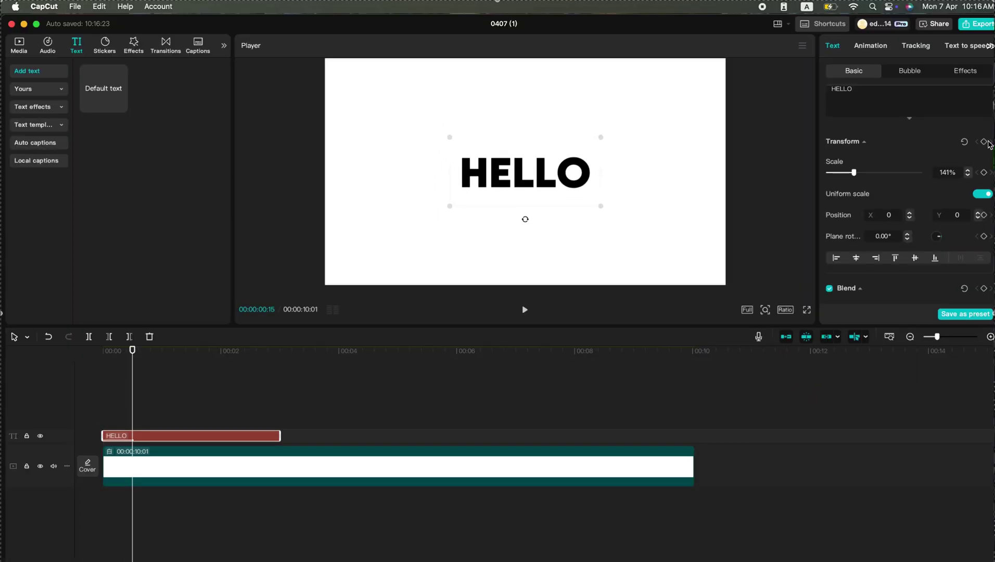
- Add a transform keyframe to HELLO at 00:00:00:15, then raise the text to about Y 408 at a second keyframe
{"action": "left_click", "coordinate": [985, 141]}
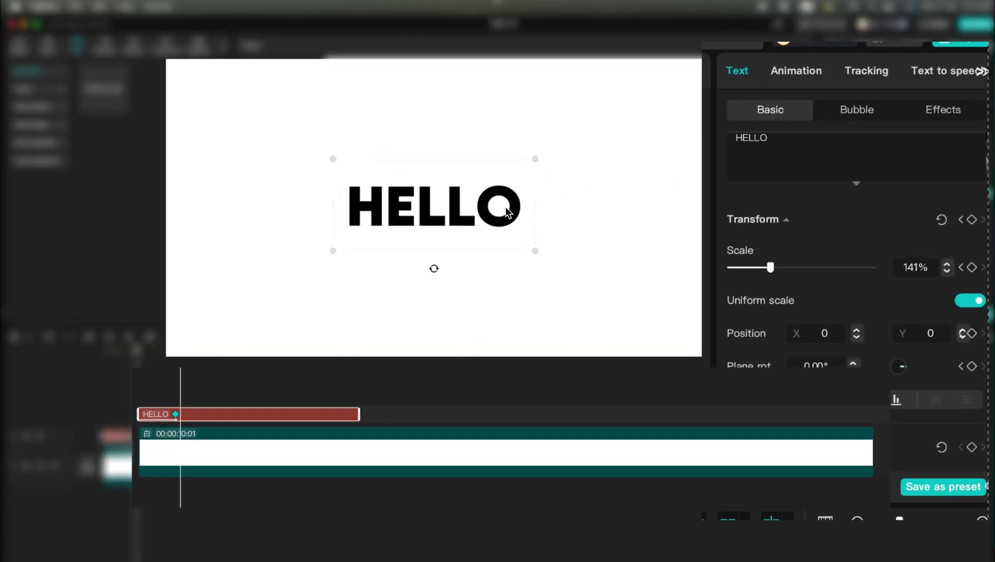
{"action": "left_click_drag", "start_coordinate": [483, 206], "coordinate": [483, 154]}
{"action": "key", "text": "space"}
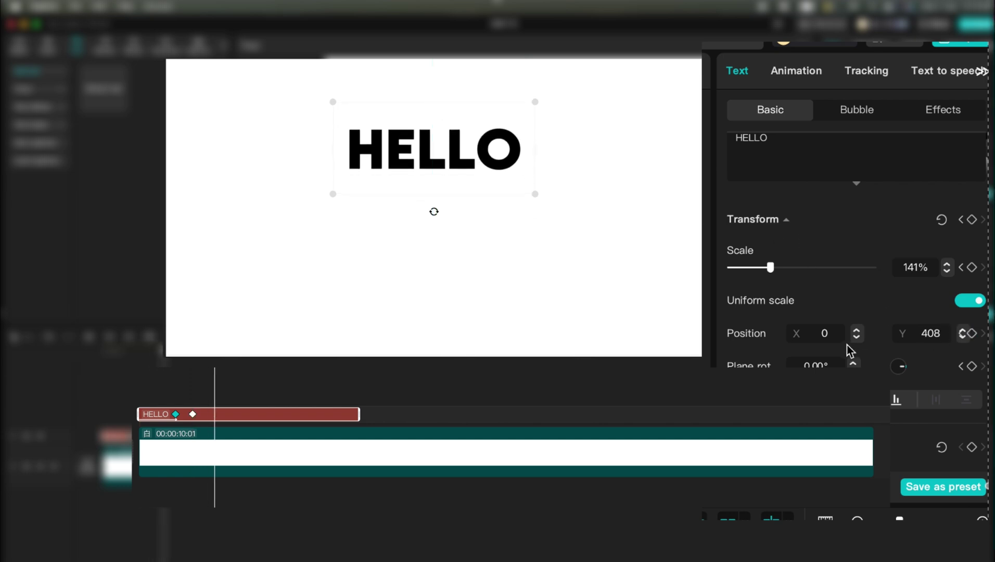
- Set HELLO's X position to -300 at 00:00:01:01 and play back the animation
{"action": "key", "text": "shift"}
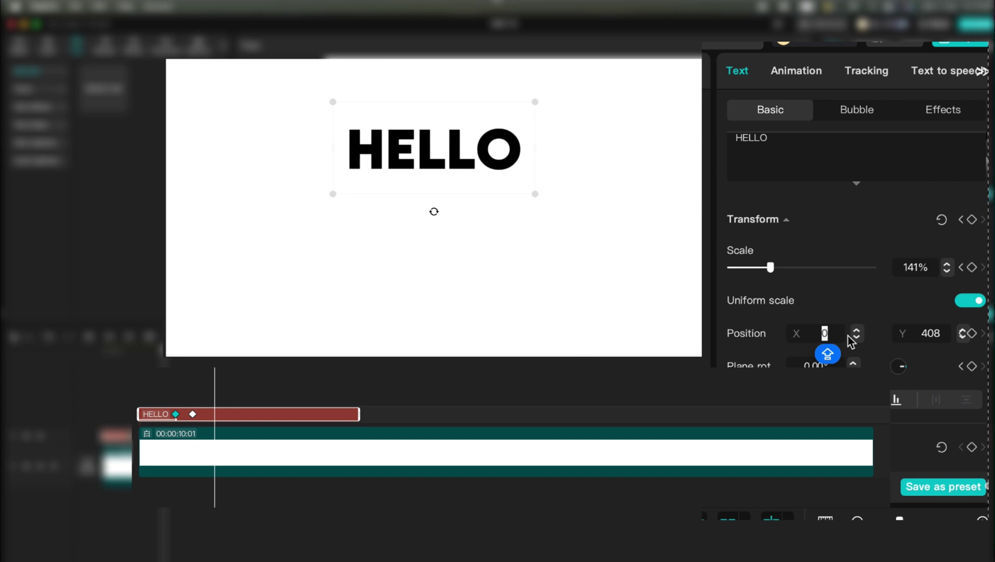
{"action": "type", "text": "-300"}
{"action": "key", "text": "Return"}
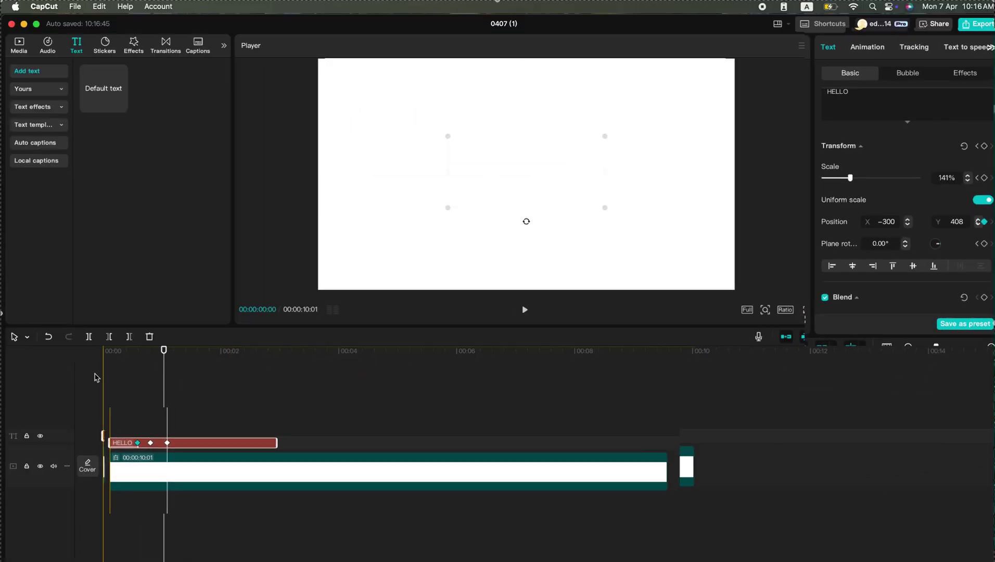
{"action": "key", "text": "space"}
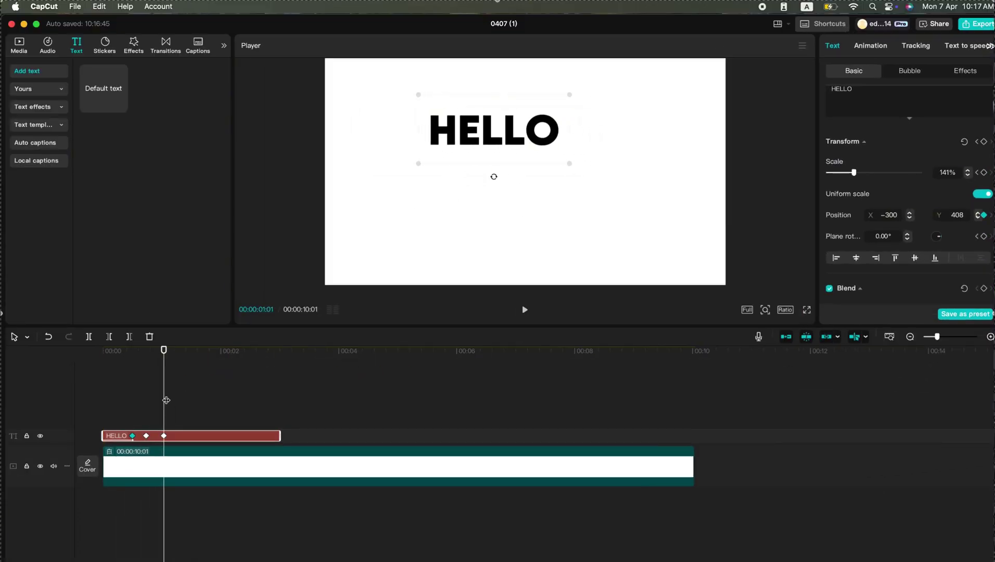
- Add a second default text and shift its clip to start at about 00:00:00:18
{"action": "left_click", "coordinate": [120, 106]}
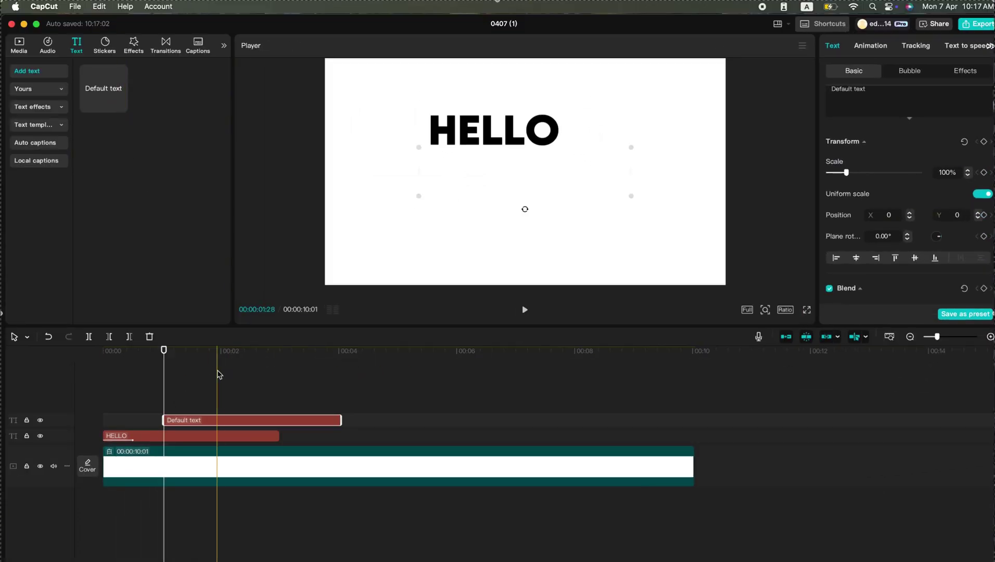
{"action": "left_click_drag", "start_coordinate": [211, 419], "coordinate": [187, 420]}
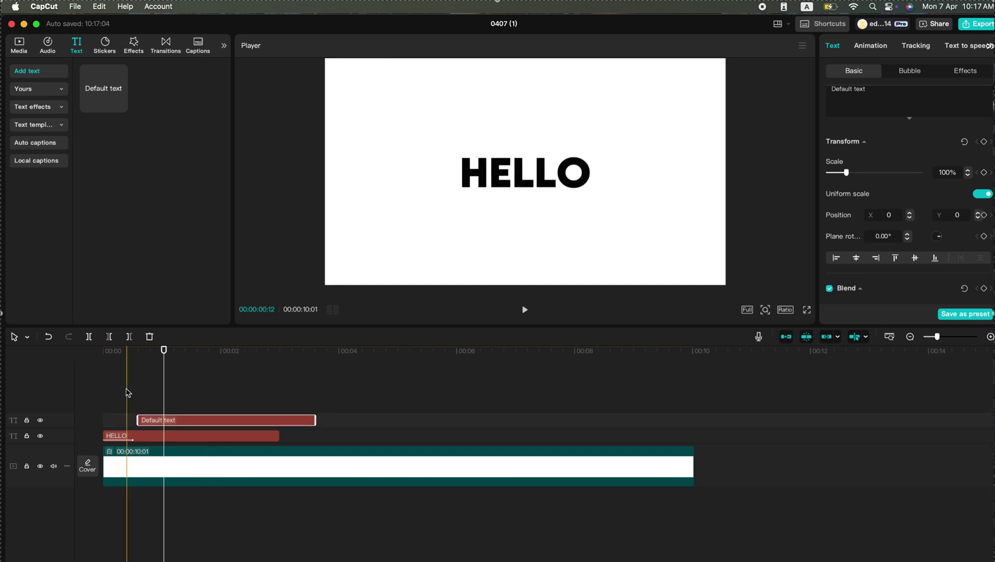
{"action": "left_click", "coordinate": [145, 393]}
- Change the second text to EVERYBODY in the LEMON MILK font with black color 000000
{"action": "left_click", "coordinate": [195, 418]}
{"action": "left_click", "coordinate": [875, 98]}
{"action": "type", "text": "EVERYBODY"}
{"action": "left_click", "coordinate": [889, 149]}
{"action": "left_click", "coordinate": [890, 223]}
{"action": "scroll", "coordinate": [886, 259], "scroll_direction": "down", "scroll_amount": 5}
{"action": "scroll", "coordinate": [886, 259], "scroll_direction": "up", "scroll_amount": 5}
{"action": "left_click", "coordinate": [883, 242]}
{"action": "left_click", "coordinate": [907, 401]}
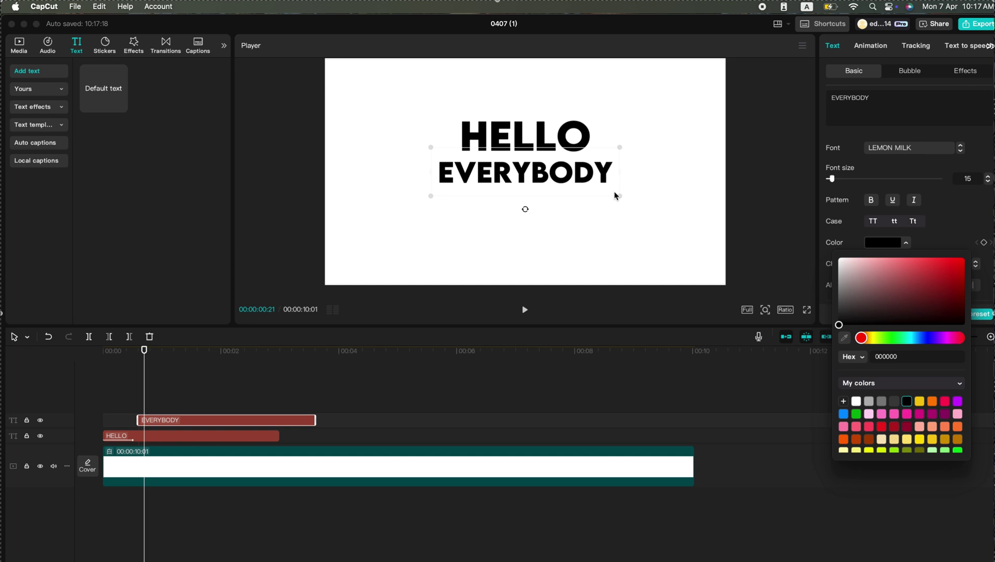
- Scale EVERYBODY to about 75% at about Y -48 and add a transform keyframe at 00:00:00:18
{"action": "left_click", "coordinate": [140, 376]}
{"action": "left_click_drag", "start_coordinate": [621, 198], "coordinate": [568, 181]}
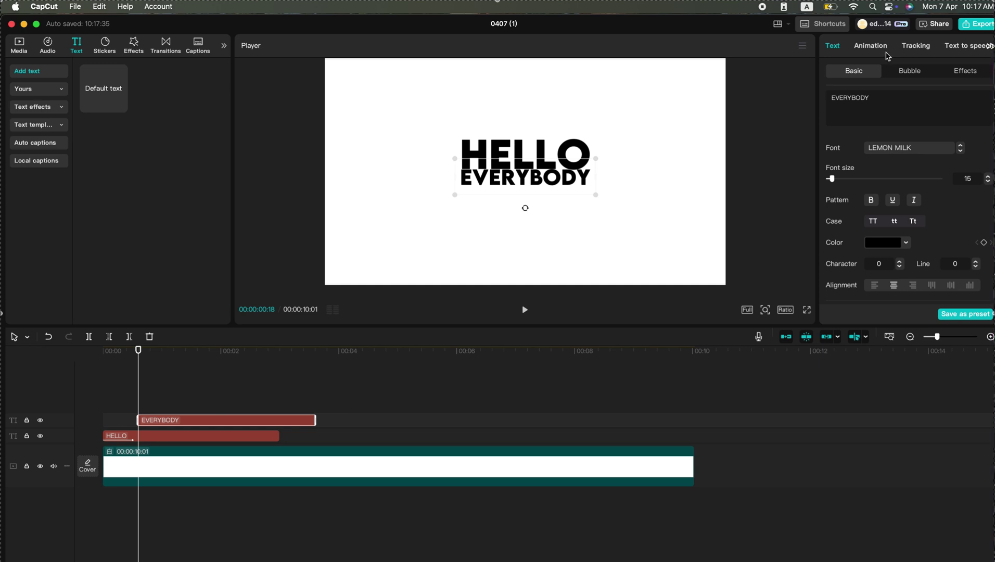
{"action": "scroll", "coordinate": [985, 229], "scroll_direction": "down", "scroll_amount": 5}
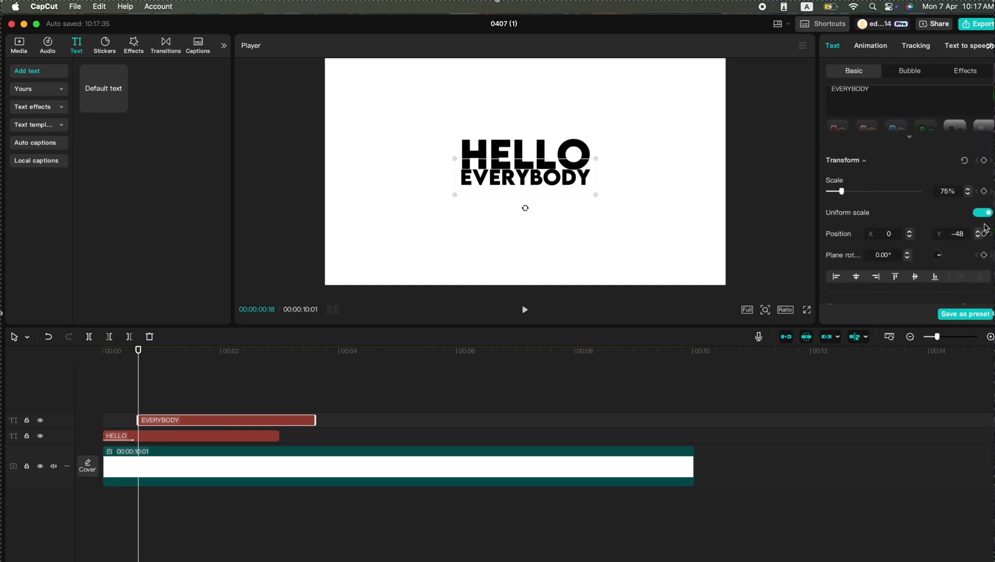
{"action": "left_click", "coordinate": [984, 177]}
- Move EVERYBODY up toward HELLO to about Y 107 at a later keyframe and play back the motion
{"action": "left_click_drag", "start_coordinate": [138, 350], "coordinate": [178, 351]}
{"action": "left_click_drag", "start_coordinate": [177, 388], "coordinate": [152, 390]}
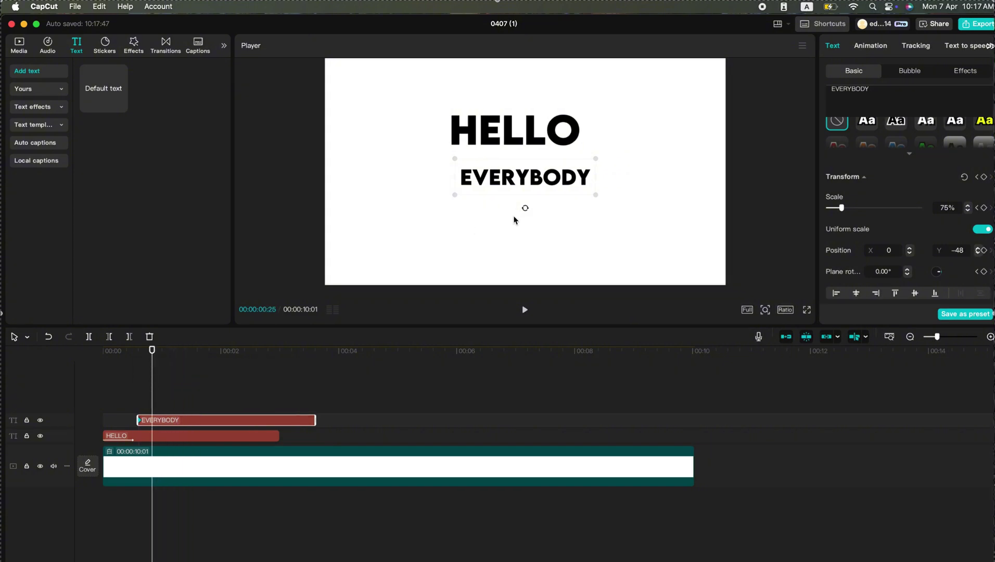
{"action": "key", "text": "space"}
{"action": "key", "text": "space"}
{"action": "left_click_drag", "start_coordinate": [527, 183], "coordinate": [528, 168]}
{"action": "key", "text": "space"}
{"action": "key", "text": "space"}
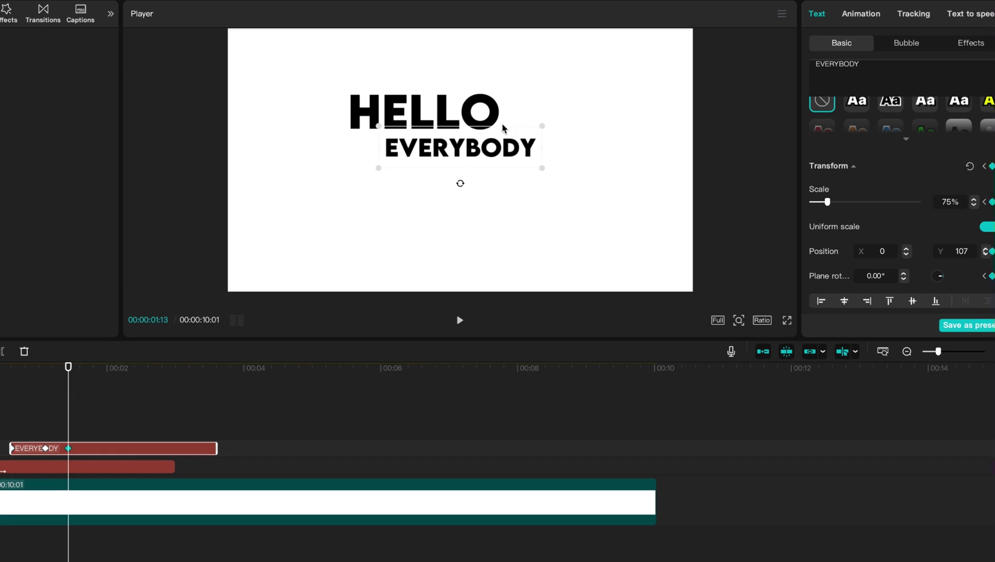
- Adjust EVERYBODY's raised position to about Y 145, directly beneath HELLO
{"action": "left_click", "coordinate": [46, 416]}
{"action": "left_click_drag", "start_coordinate": [440, 160], "coordinate": [417, 143]}
{"action": "left_click", "coordinate": [69, 419]}
{"action": "left_click_drag", "start_coordinate": [68, 405], "coordinate": [91, 406]}
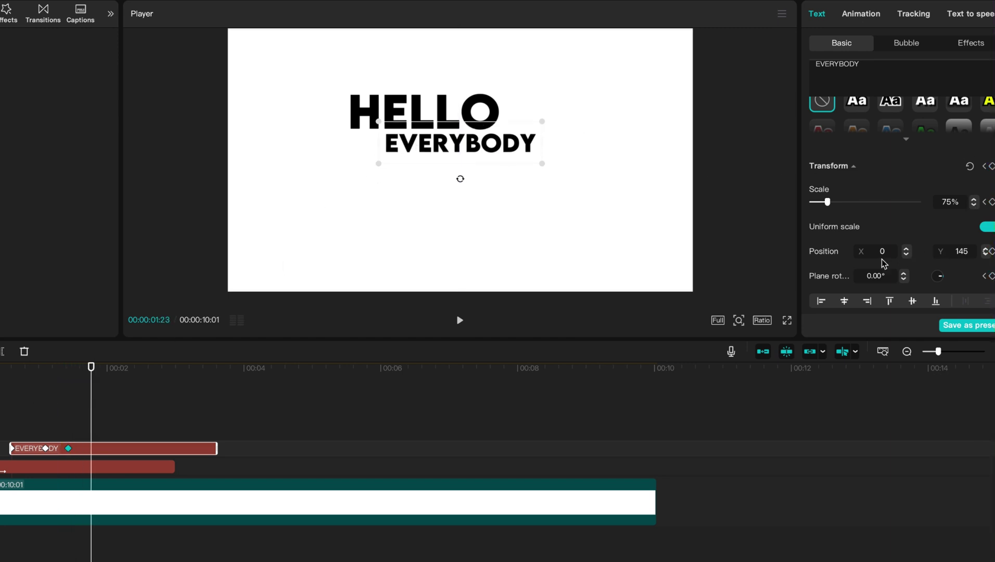
- Set EVERYBODY's X position to -280 at 00:00:01:23 and play back the animation
{"action": "key", "text": "Caps_Lock"}
{"action": "type", "text": "-28"}
{"action": "key", "text": "Return"}
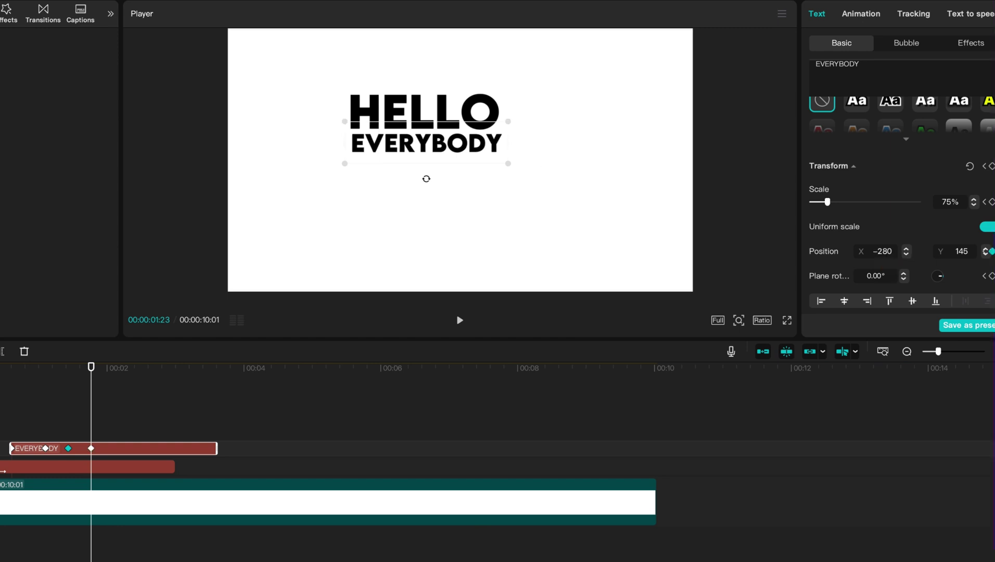
{"action": "left_click", "coordinate": [5, 393]}
{"action": "key", "text": "space"}
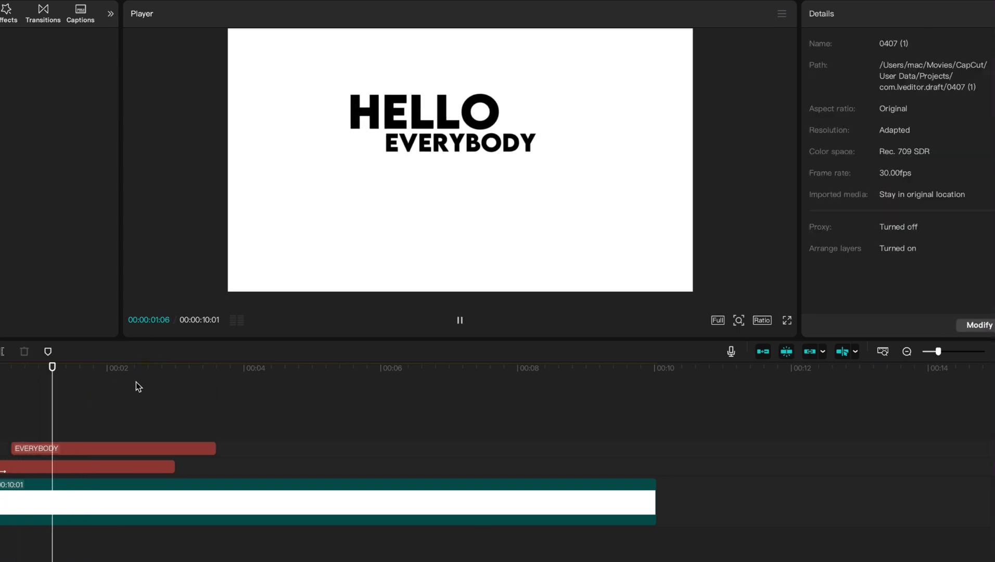
- Move EVERYBODY's keyframes closer together to speed up its motion and play back the result
{"action": "left_click", "coordinate": [66, 448]}
{"action": "left_click_drag", "start_coordinate": [45, 449], "coordinate": [75, 450]}
{"action": "key", "text": "space"}
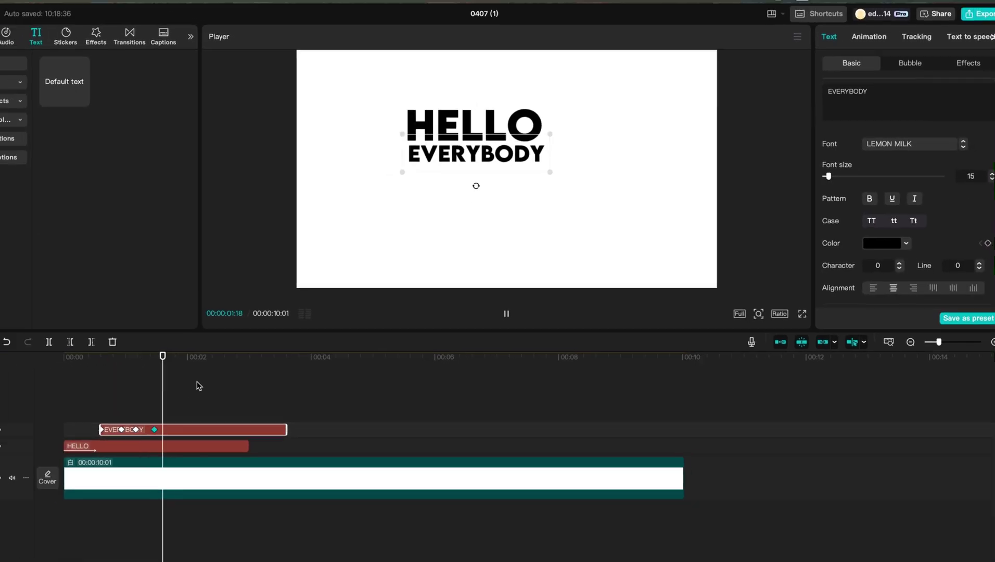
{"action": "key", "text": "space"}
{"action": "left_click_drag", "start_coordinate": [201, 407], "coordinate": [129, 411]}
{"action": "key", "text": "space"}
{"action": "key", "text": "space"}
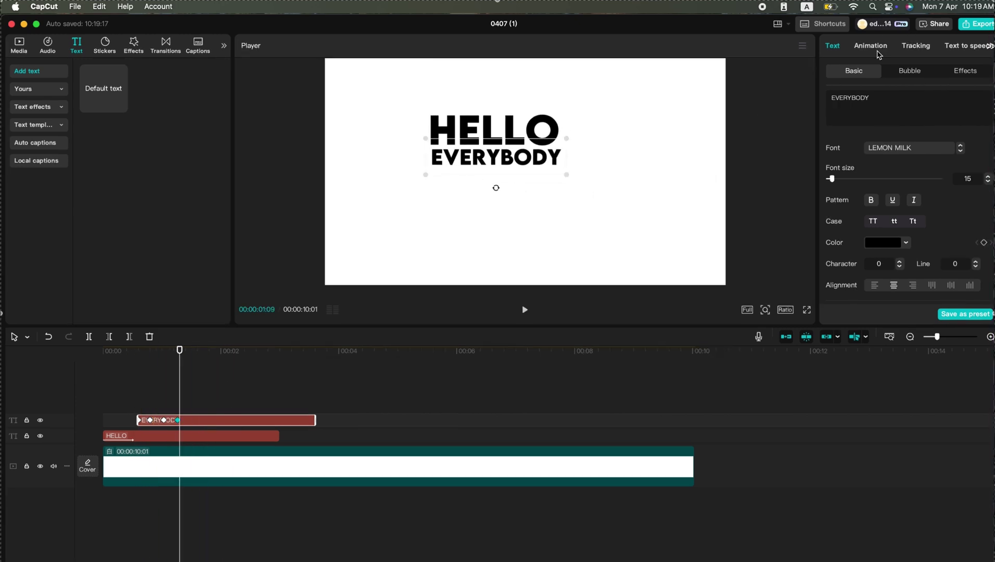
- Apply the Wave in entrance animation to EVERYBODY and play it back
{"action": "left_click", "coordinate": [871, 46]}
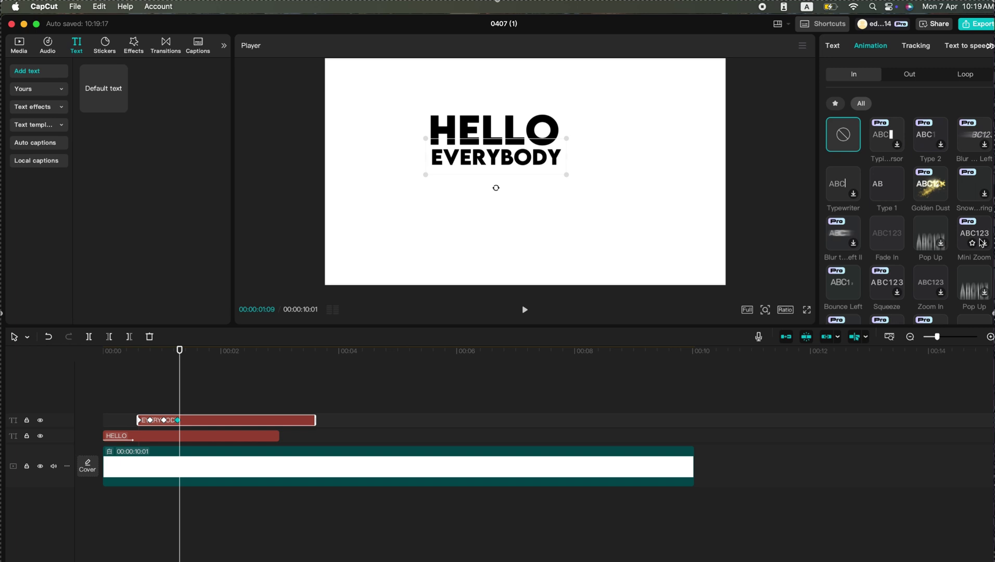
{"action": "scroll", "coordinate": [950, 253], "scroll_direction": "down", "scroll_amount": 5}
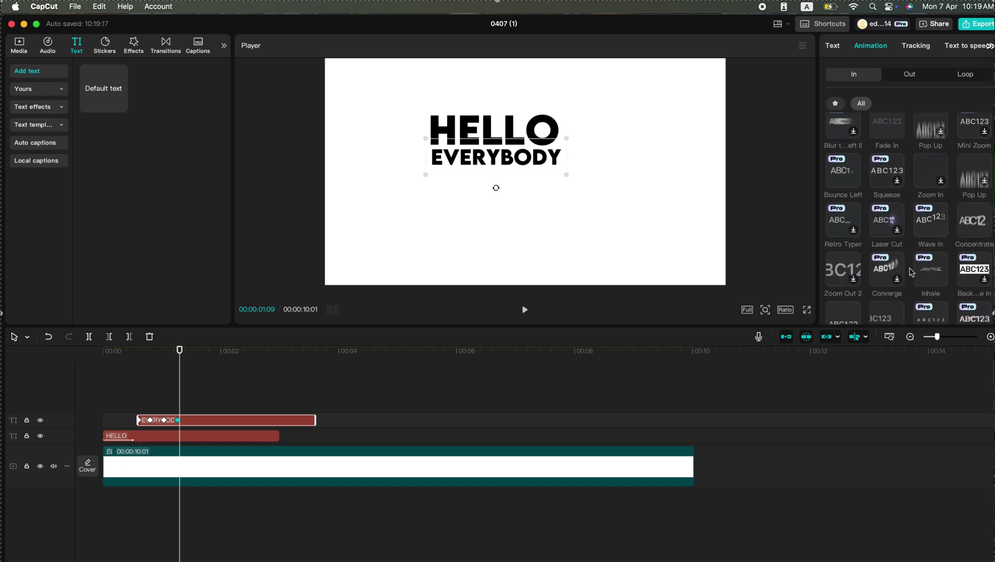
{"action": "left_click", "coordinate": [935, 178]}
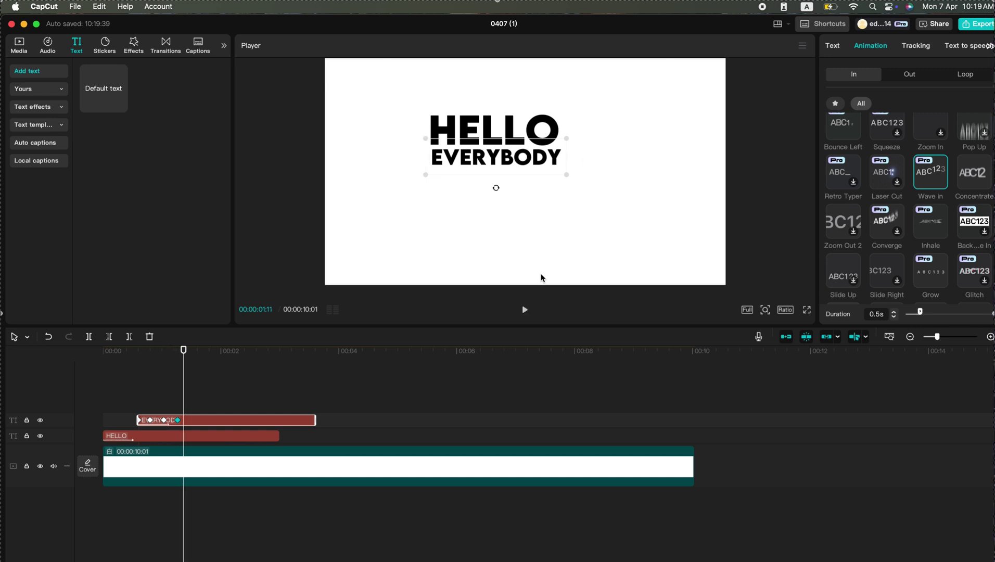
{"action": "key", "text": "space"}
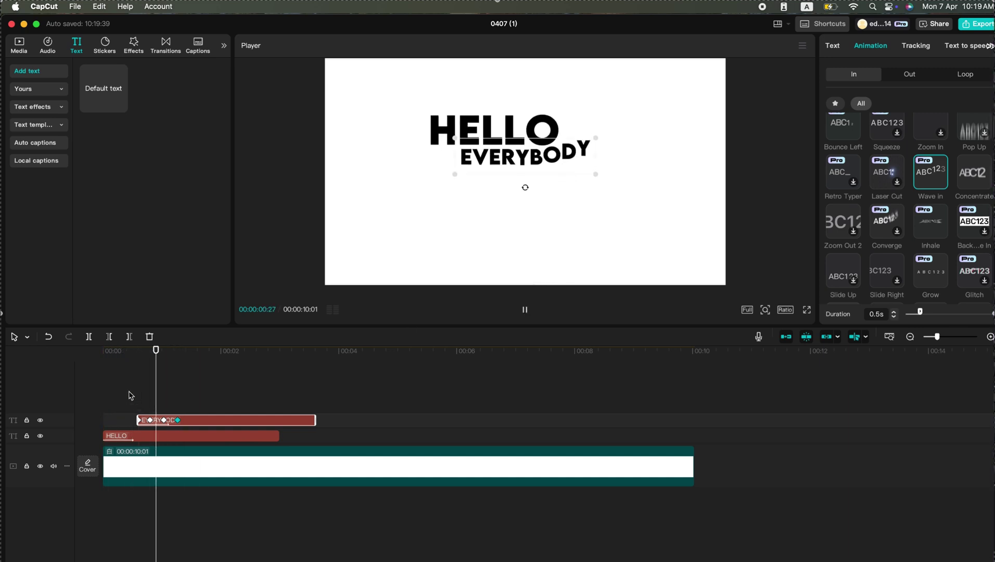
{"action": "key", "text": "space"}
- Add a third text reading WHAT'S in the LEMON MILK font with black color
{"action": "left_click", "coordinate": [120, 104]}
{"action": "type", "text": "WHAT'S UP"}
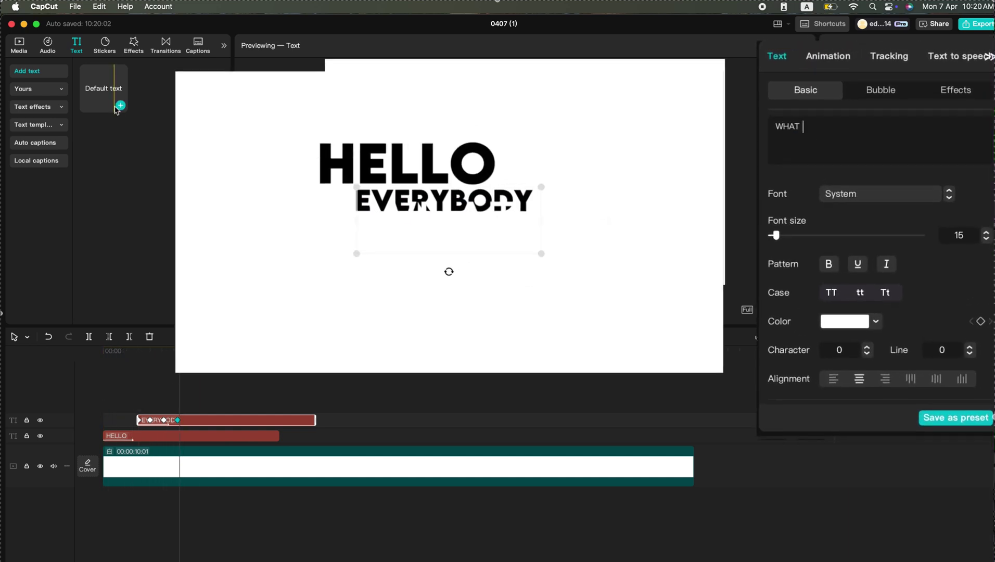
{"action": "key", "text": "BackSpace"}
{"action": "key", "text": "BackSpace"}
{"action": "key", "text": "BackSpace"}
{"action": "left_click", "coordinate": [871, 208]}
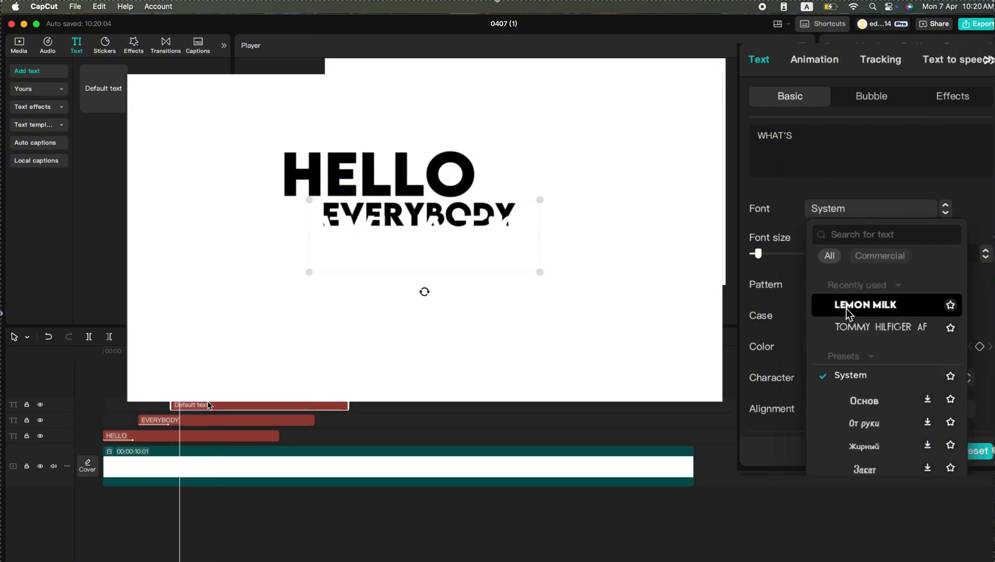
{"action": "left_click", "coordinate": [846, 313]}
{"action": "left_click", "coordinate": [833, 347]}
{"action": "left_click", "coordinate": [774, 467]}
{"action": "left_click", "coordinate": [953, 294]}
- Scale WHAT'S to about 77% and place it beneath EVERYBODY at about Y -43
{"action": "left_click_drag", "start_coordinate": [518, 272], "coordinate": [495, 263]}
{"action": "mouse_move", "coordinate": [435, 254]}
{"action": "left_mouse_down"}
{"action": "mouse_move", "coordinate": [435, 273]}
{"action": "mouse_move", "coordinate": [451, 258]}
{"action": "left_mouse_up"}
- Shift WHAT'S horizontally under EVERYBODY, trying X positions of -400 and -450 before setting it to -470
{"action": "scroll", "coordinate": [954, 231], "scroll_direction": "down", "scroll_amount": 5}
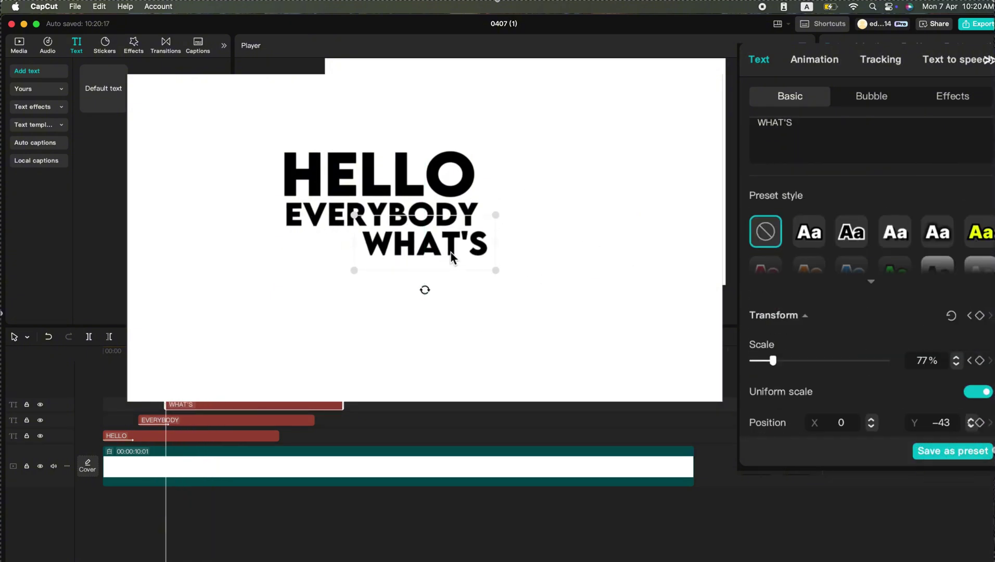
{"action": "scroll", "coordinate": [865, 342], "scroll_direction": "down", "scroll_amount": 2}
{"action": "left_click", "coordinate": [842, 365]}
{"action": "type", "text": "-400"}
{"action": "key", "text": "Return"}
{"action": "left_click_drag", "start_coordinate": [840, 364], "coordinate": [880, 368]}
{"action": "type", "text": "50"}
{"action": "key", "text": "Return"}
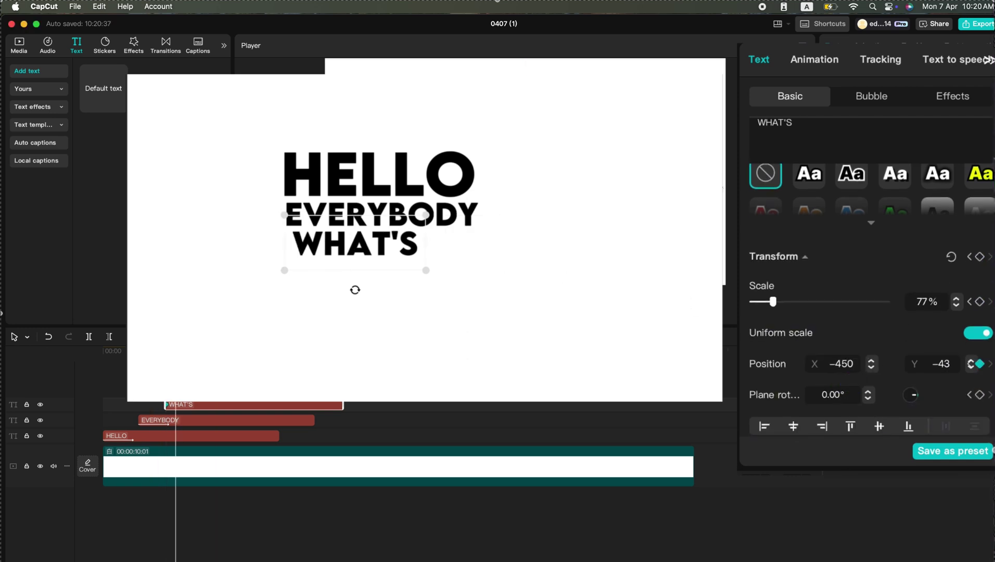
{"action": "left_click", "coordinate": [848, 364]}
{"action": "key", "text": "BackSpace"}
{"action": "type", "text": "7"}
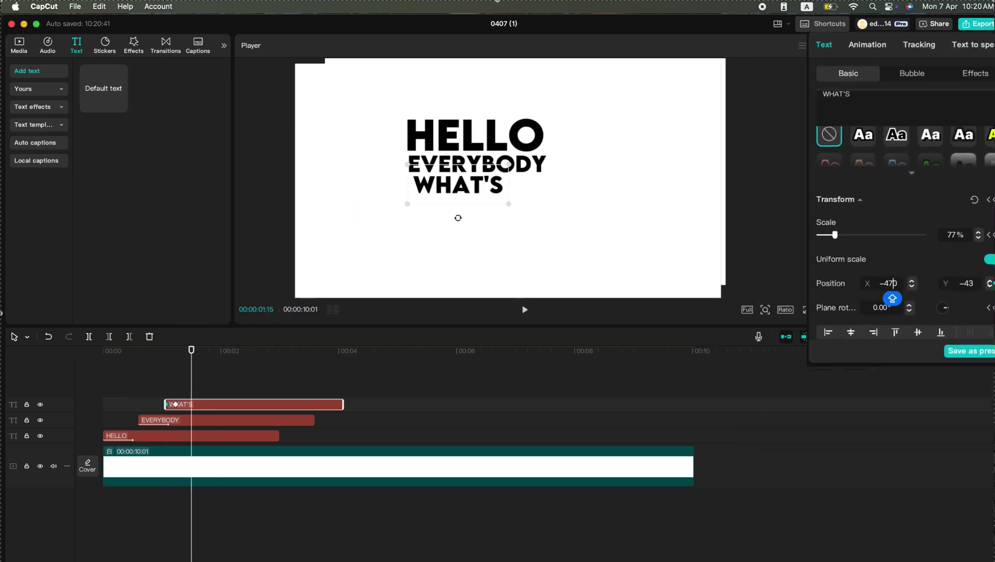
{"action": "left_click_drag", "start_coordinate": [191, 389], "coordinate": [189, 389]}
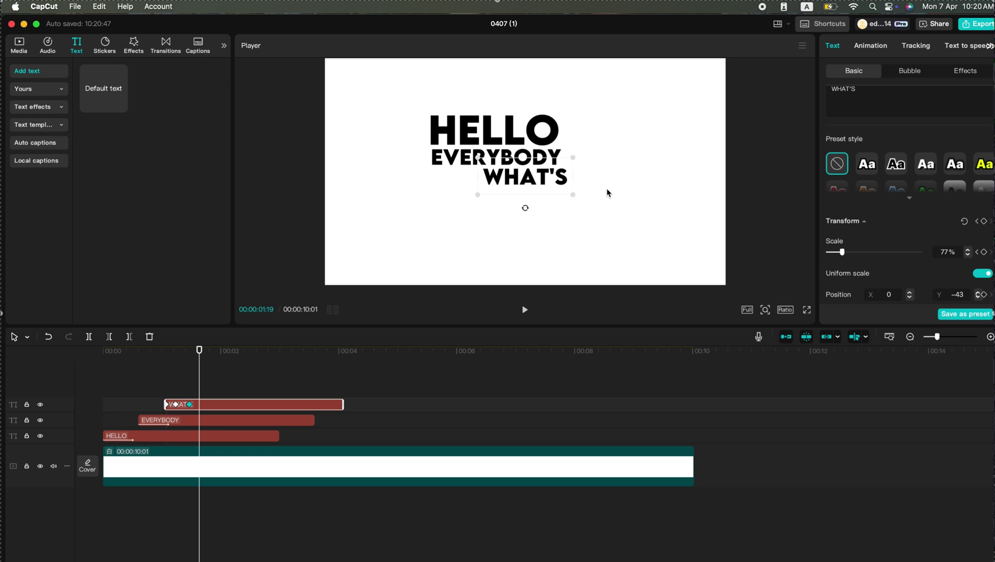
- Set the X position of WHAT'S to -400, then refine it to line up with EVERYBODY's left edge
{"action": "scroll", "coordinate": [906, 244], "scroll_direction": "down", "scroll_amount": 2}
{"action": "left_click", "coordinate": [890, 254]}
{"action": "type", "text": "-400"}
{"action": "key", "text": "Return"}
{"action": "left_click_drag", "start_coordinate": [889, 254], "coordinate": [915, 256]}
{"action": "type", "text": "50"}
{"action": "key", "text": "Return"}
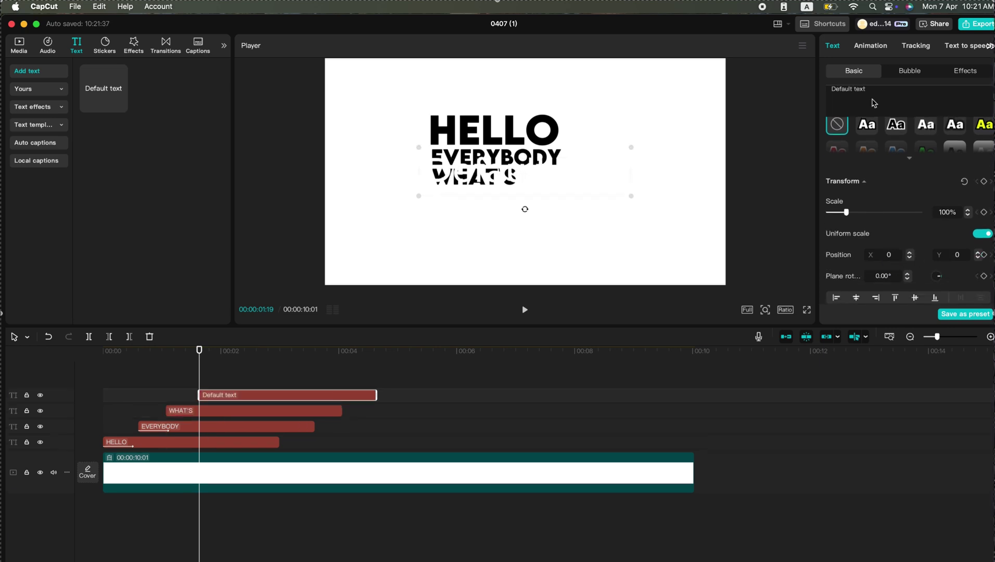
- Change the new default text to U and style it in black with the LEMON MILK font
{"action": "left_click_drag", "start_coordinate": [868, 90], "coordinate": [816, 93]}
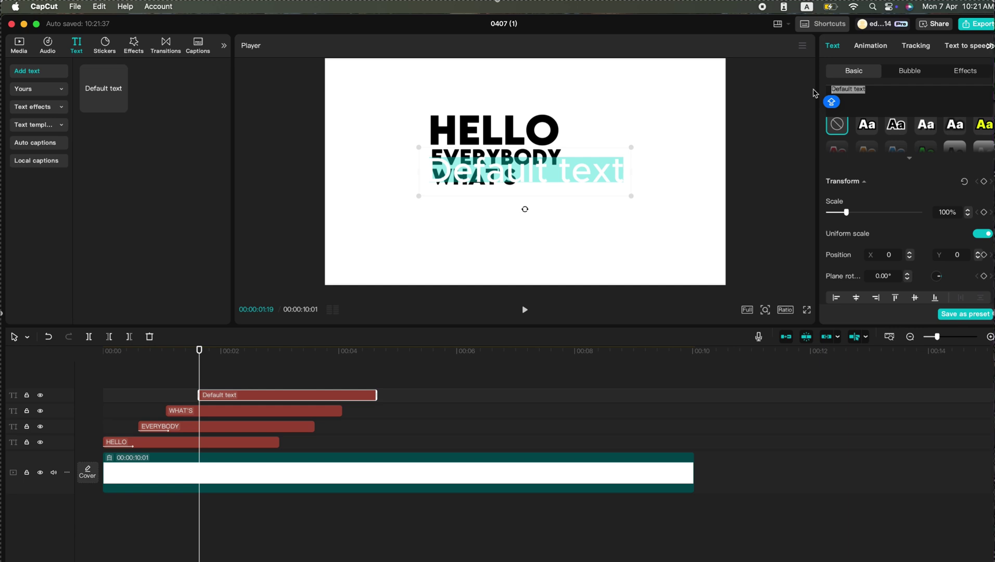
{"action": "type", "text": "U"}
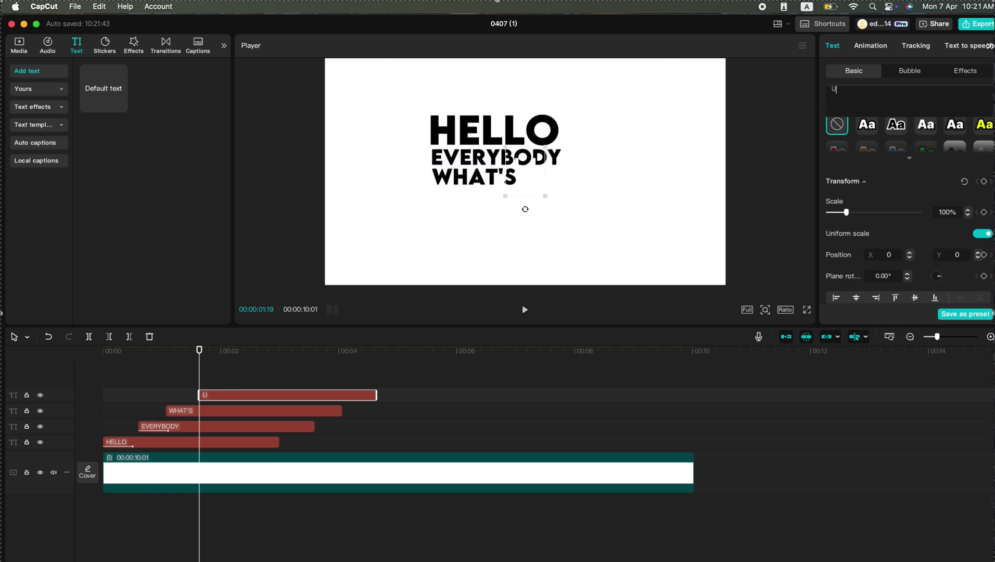
{"action": "scroll", "coordinate": [906, 203], "scroll_direction": "up", "scroll_amount": 5}
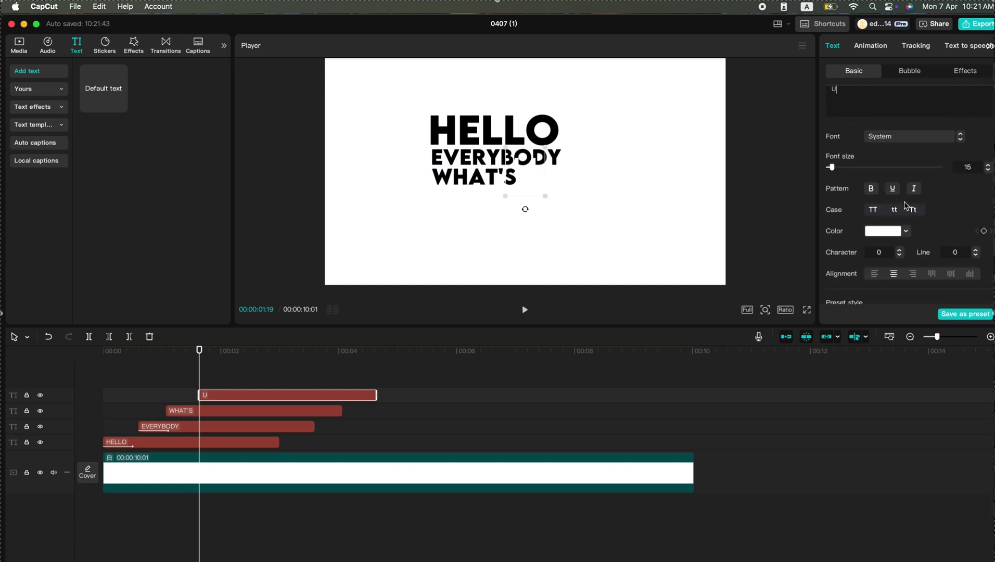
{"action": "left_click", "coordinate": [897, 246]}
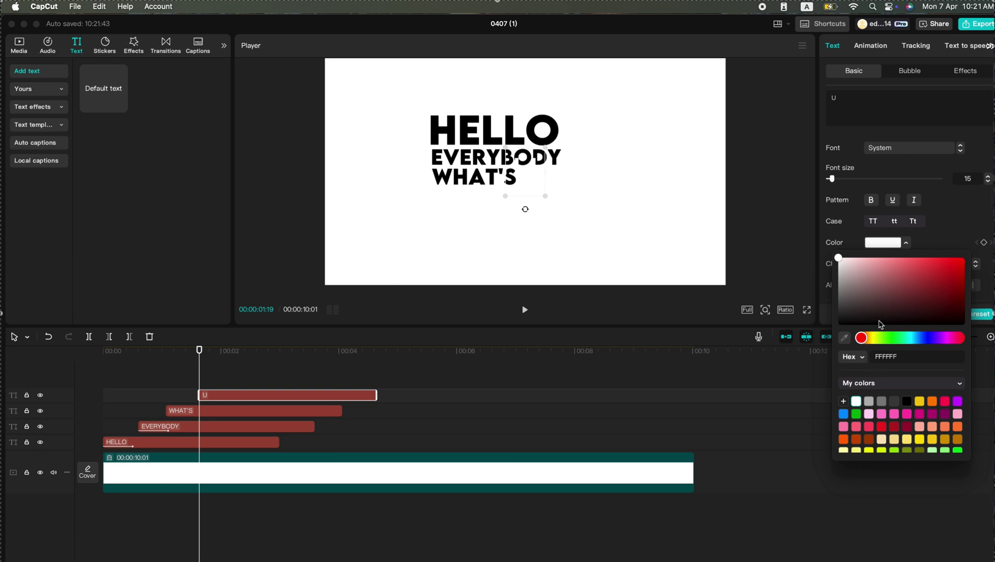
{"action": "left_click_drag", "start_coordinate": [879, 324], "coordinate": [856, 331]}
{"action": "left_click", "coordinate": [960, 214]}
{"action": "left_click", "coordinate": [926, 148]}
{"action": "left_click", "coordinate": [907, 213]}
- Scale U to about 194%, place it beneath WHAT'S at about X -325, Y -312, and apply the Inhale entrance animation
{"action": "left_click_drag", "start_coordinate": [528, 182], "coordinate": [512, 249]}
{"action": "left_click_drag", "start_coordinate": [468, 214], "coordinate": [489, 222]}
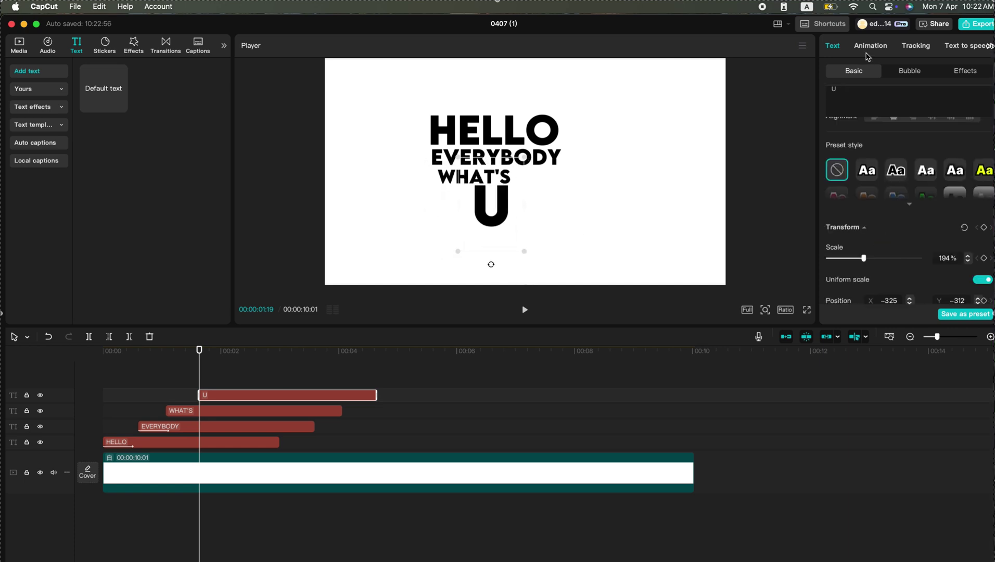
{"action": "left_click", "coordinate": [869, 46]}
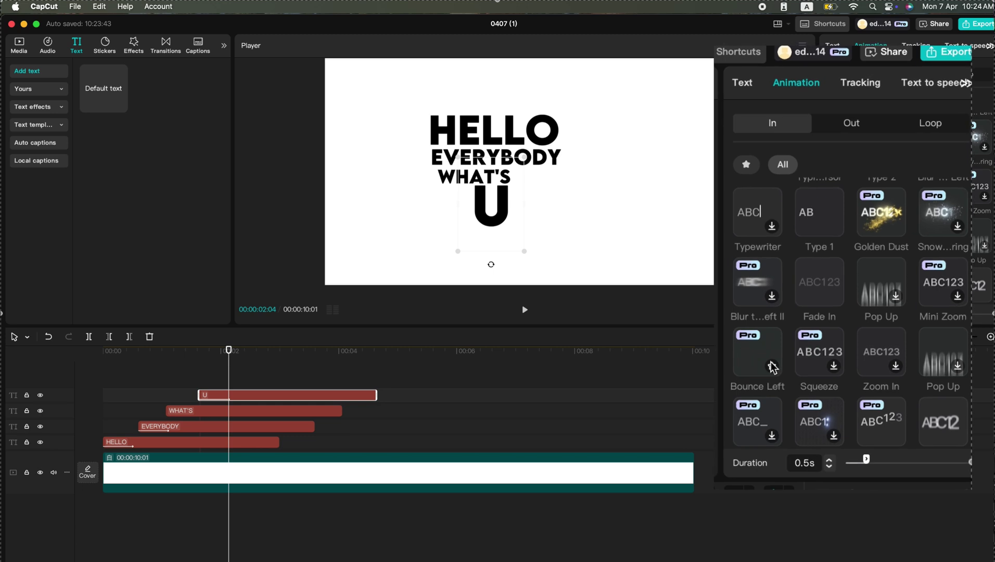
{"action": "scroll", "coordinate": [774, 368], "scroll_direction": "down", "scroll_amount": 2}
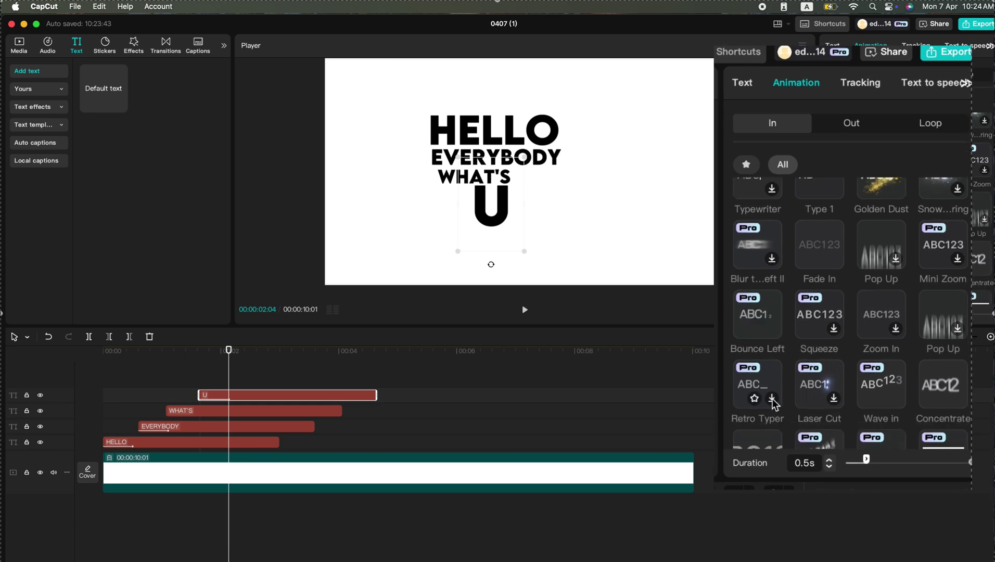
{"action": "scroll", "coordinate": [774, 404], "scroll_direction": "down", "scroll_amount": 5}
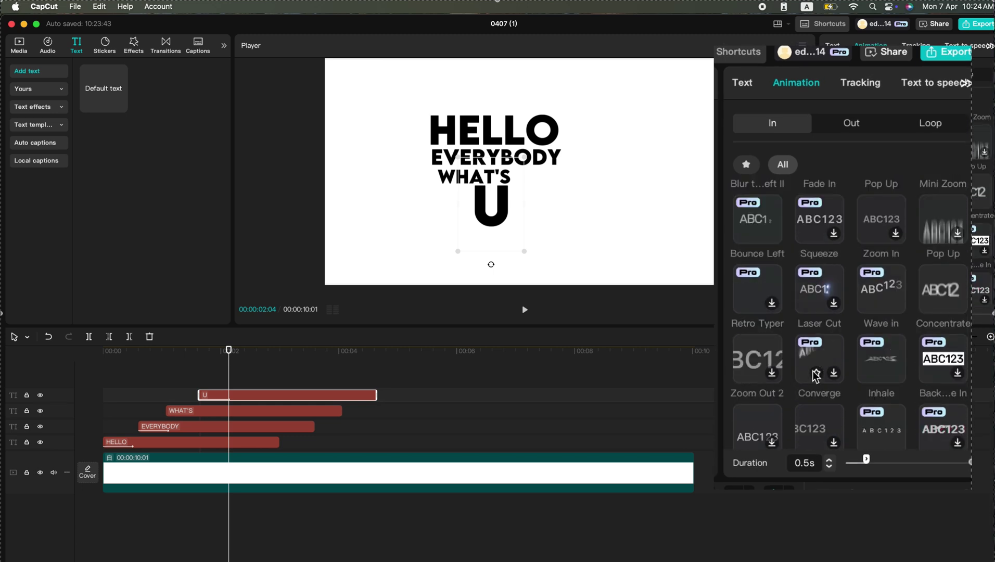
{"action": "left_click", "coordinate": [883, 373]}
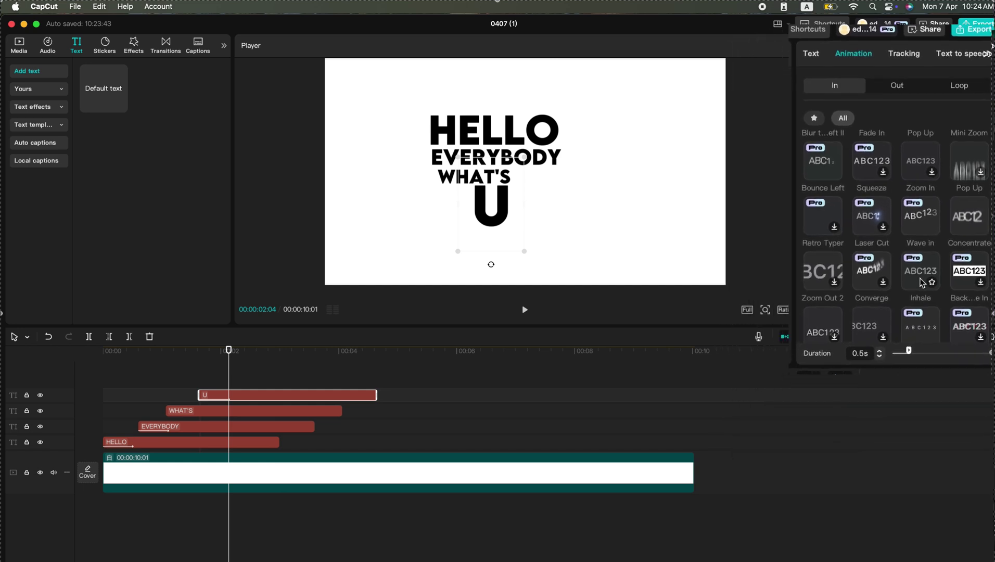
- Duplicate U at 00:00:01:19 as a larger P to the right of U, and play back the animation
{"action": "left_click_drag", "start_coordinate": [214, 367], "coordinate": [199, 370]}
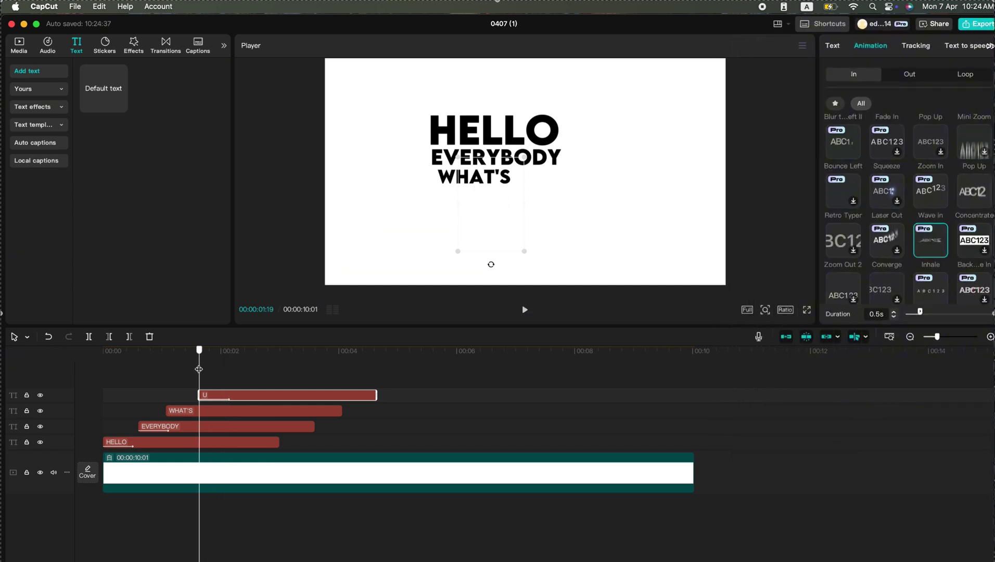
{"action": "key", "text": "super+v"}
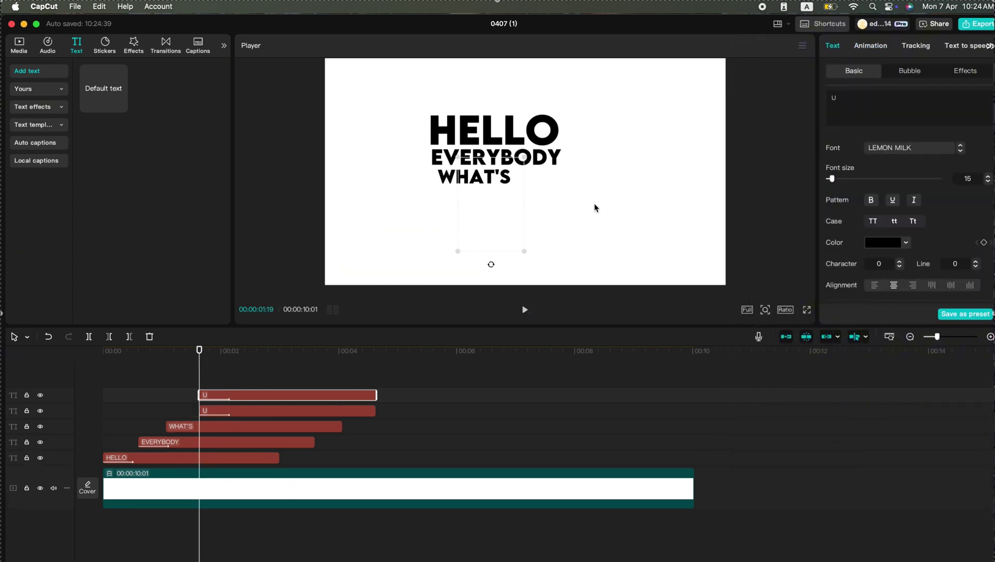
{"action": "type", "text": "P"}
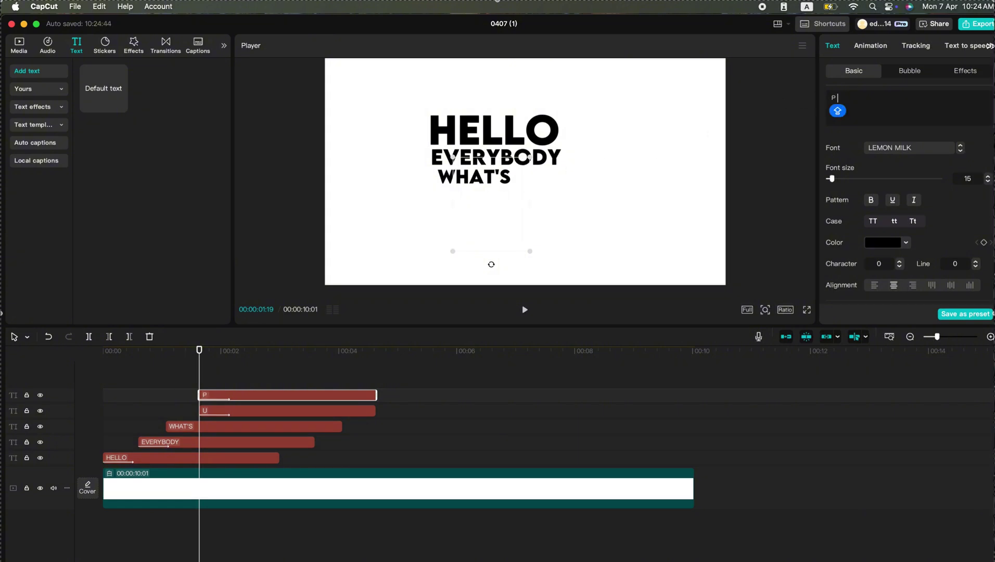
{"action": "left_click", "coordinate": [431, 242]}
{"action": "left_click_drag", "start_coordinate": [494, 217], "coordinate": [539, 209]}
{"action": "left_click_drag", "start_coordinate": [566, 242], "coordinate": [588, 272]}
{"action": "left_click", "coordinate": [125, 365]}
{"action": "key", "text": "space"}
{"action": "key", "text": "space"}
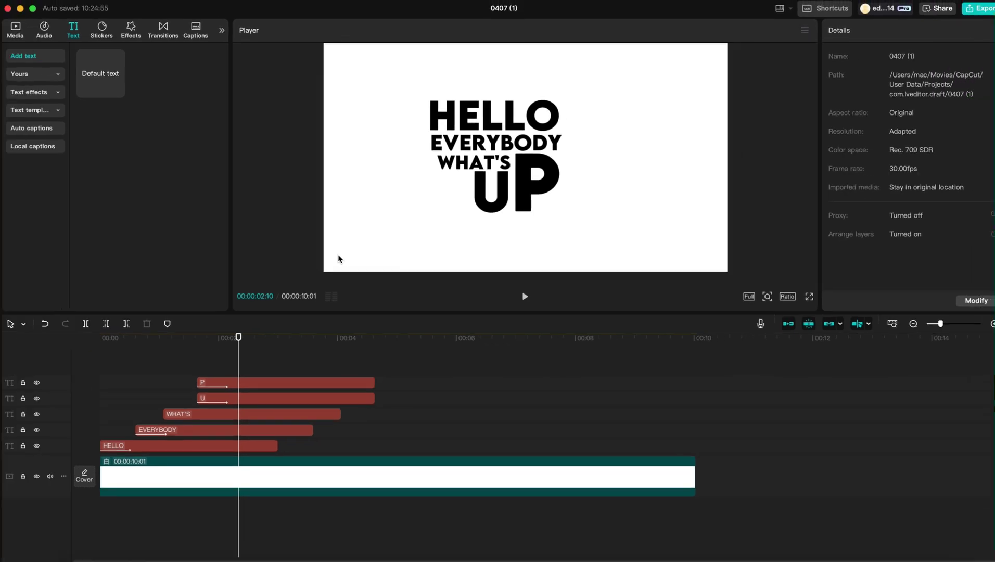
- Turn off uniform scaling for U, widen it to about 343%, and reposition it beside P at about X -443, Y -317
{"action": "left_click", "coordinate": [498, 192]}
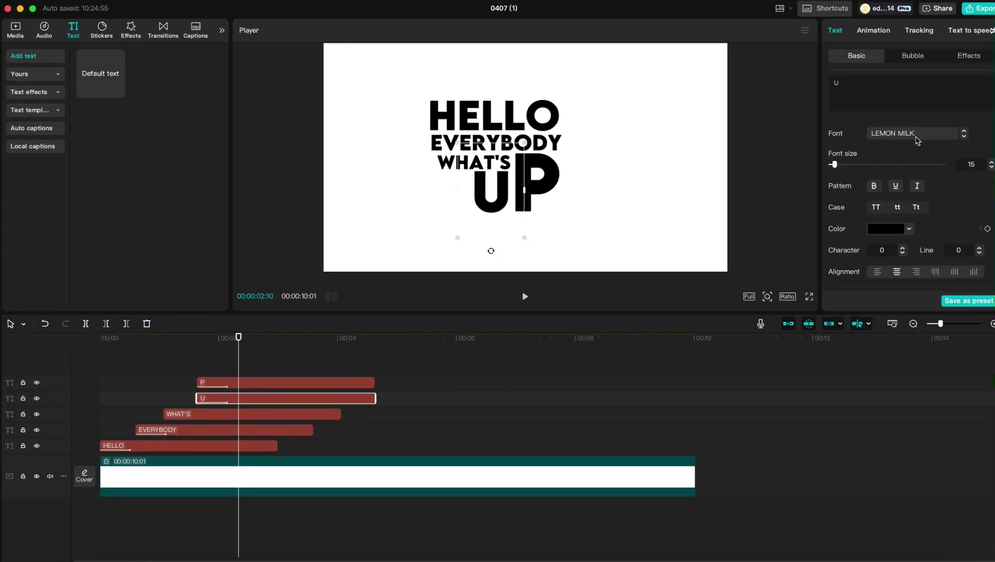
{"action": "scroll", "coordinate": [937, 208], "scroll_direction": "down", "scroll_amount": 5}
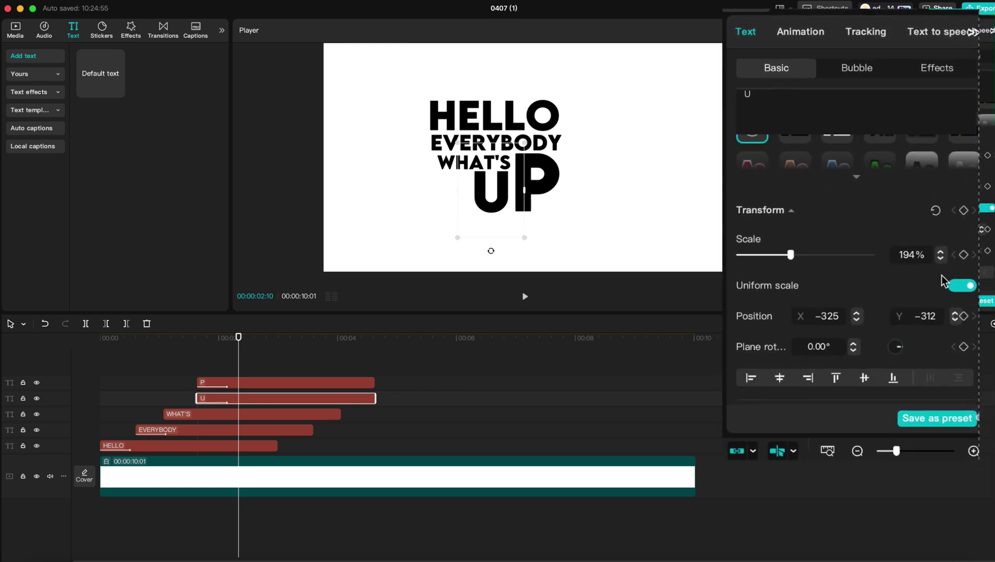
{"action": "left_click", "coordinate": [957, 288]}
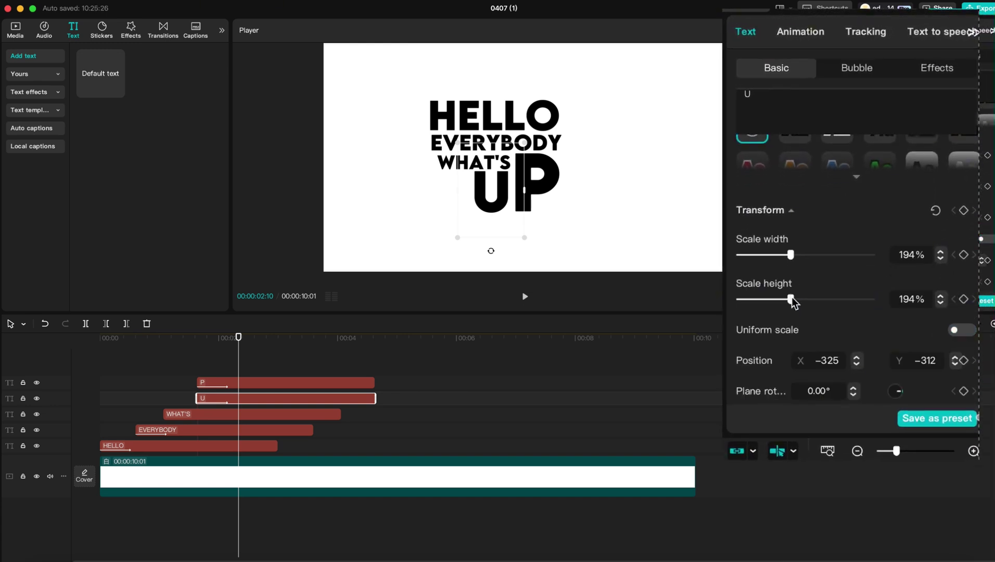
{"action": "left_click_drag", "start_coordinate": [790, 263], "coordinate": [821, 272]}
{"action": "left_click_drag", "start_coordinate": [488, 201], "coordinate": [486, 201]}
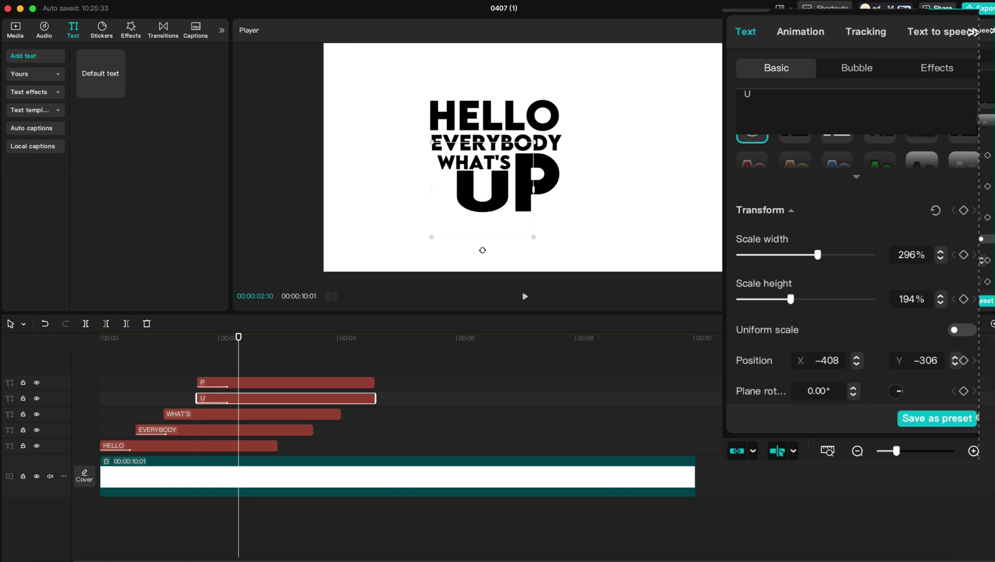
{"action": "left_click_drag", "start_coordinate": [819, 257], "coordinate": [835, 257]}
{"action": "left_click_drag", "start_coordinate": [511, 197], "coordinate": [509, 199]}
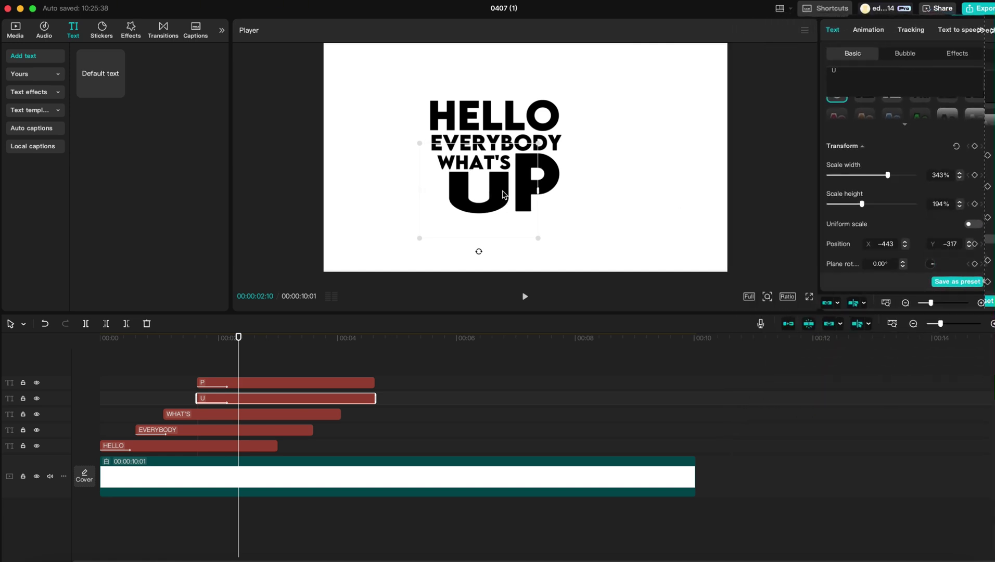
{"action": "left_click", "coordinate": [248, 367]}
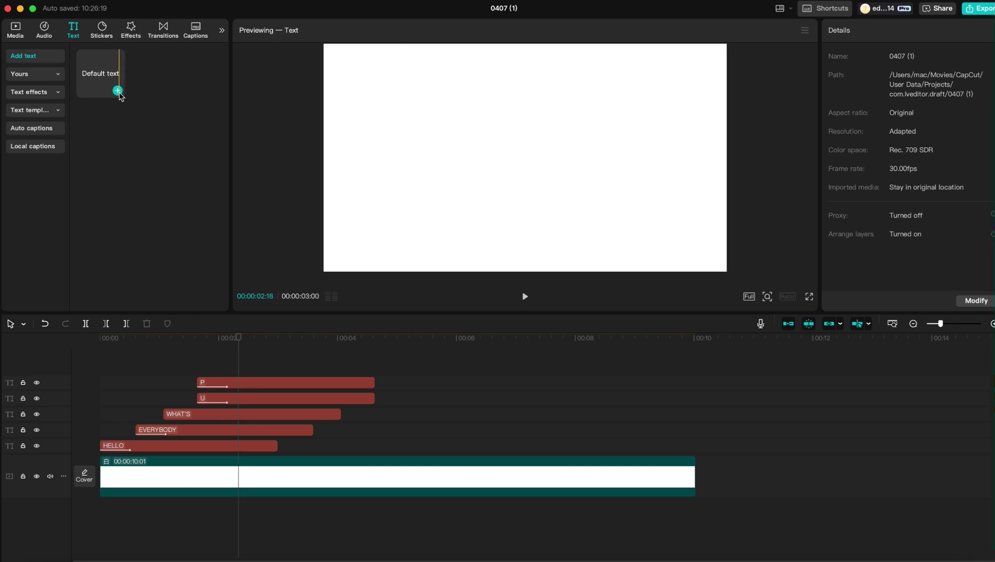
- Add a new text reading LET'S at 00:00:02:10
{"action": "left_click", "coordinate": [117, 91]}
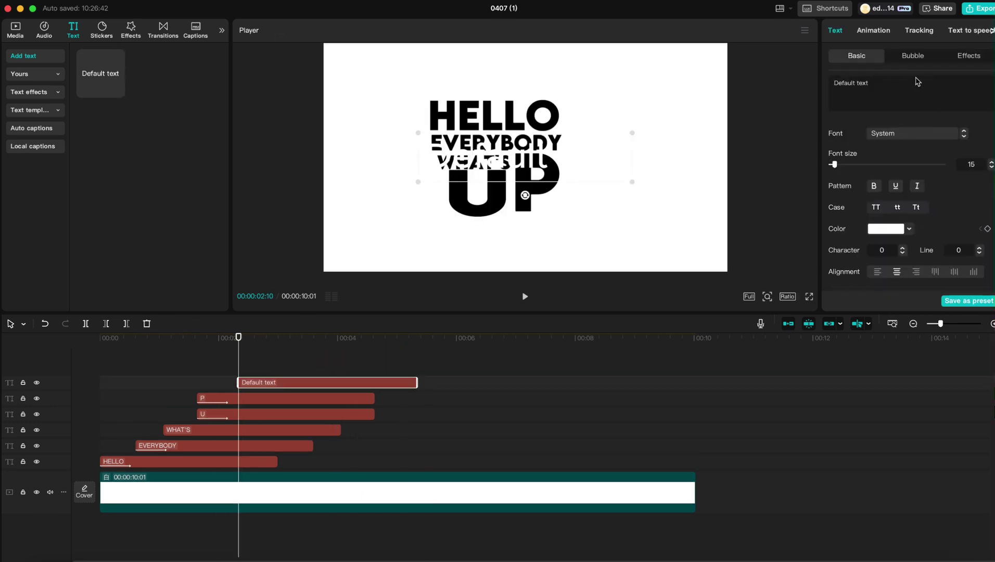
{"action": "left_click_drag", "start_coordinate": [867, 84], "coordinate": [795, 87]}
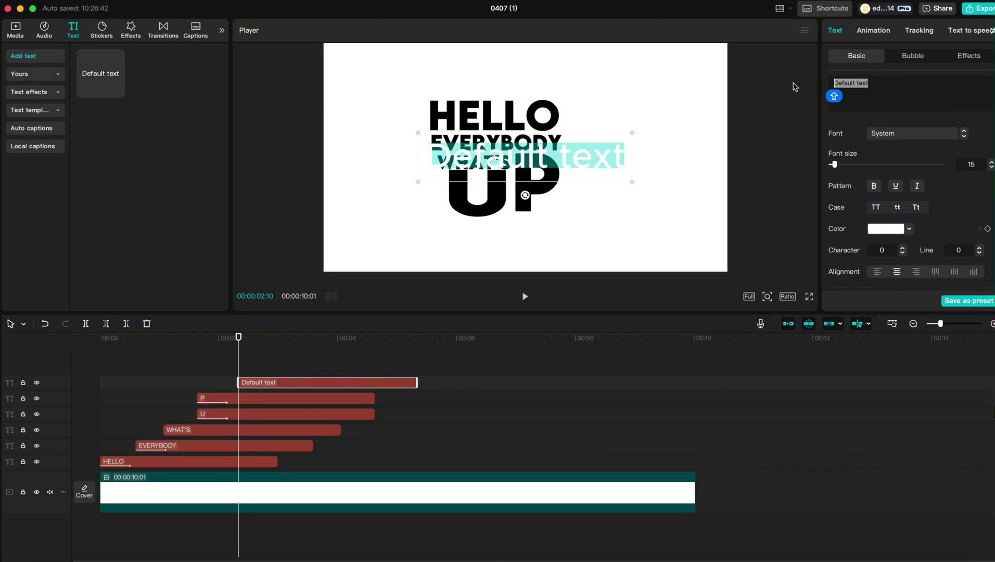
{"action": "type", "text": "LET"}
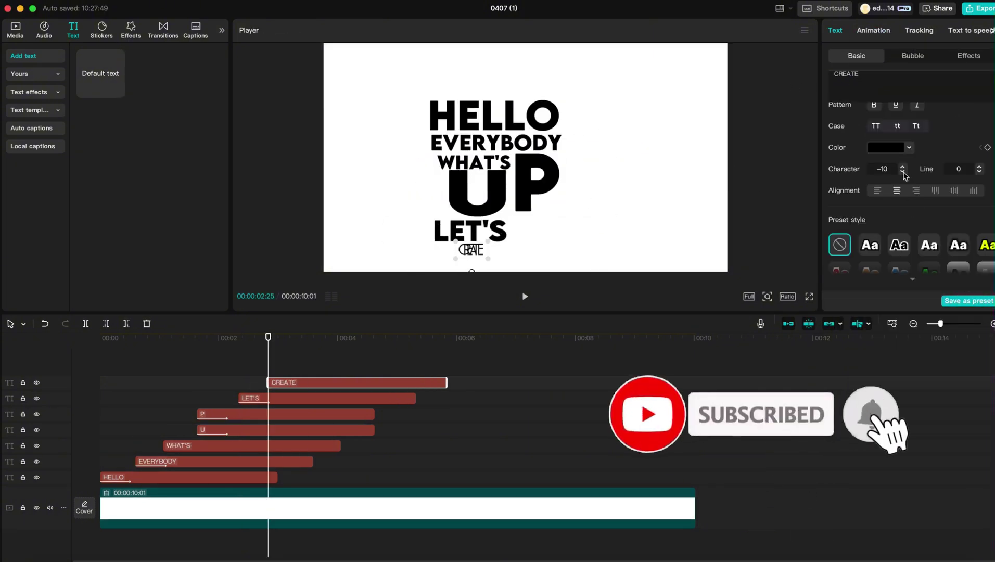
- Select the LET'S clip and play back the entrances of LET'S and CREATE
{"action": "left_click", "coordinate": [267, 385]}
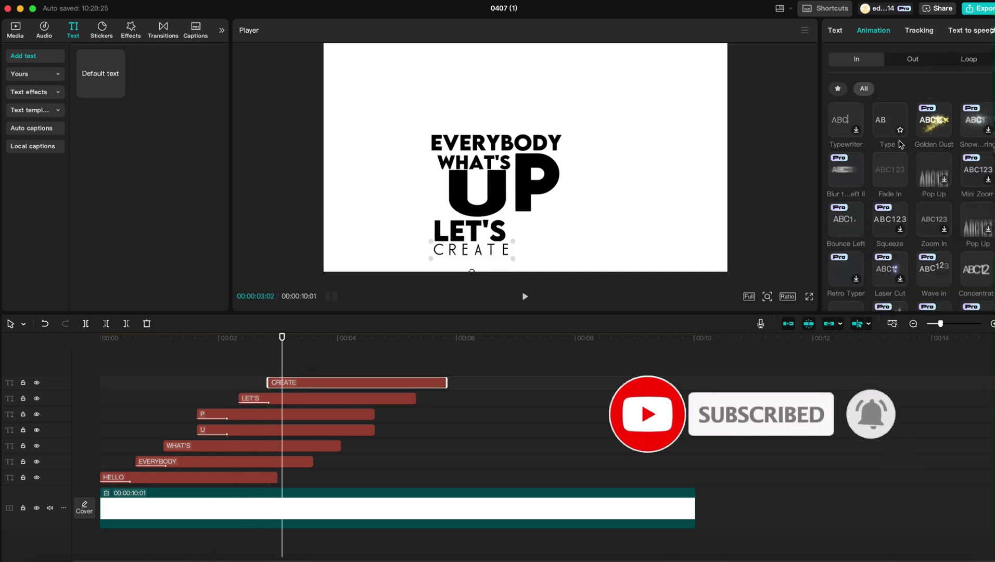
{"action": "left_click", "coordinate": [286, 406]}
{"action": "left_click", "coordinate": [286, 403]}
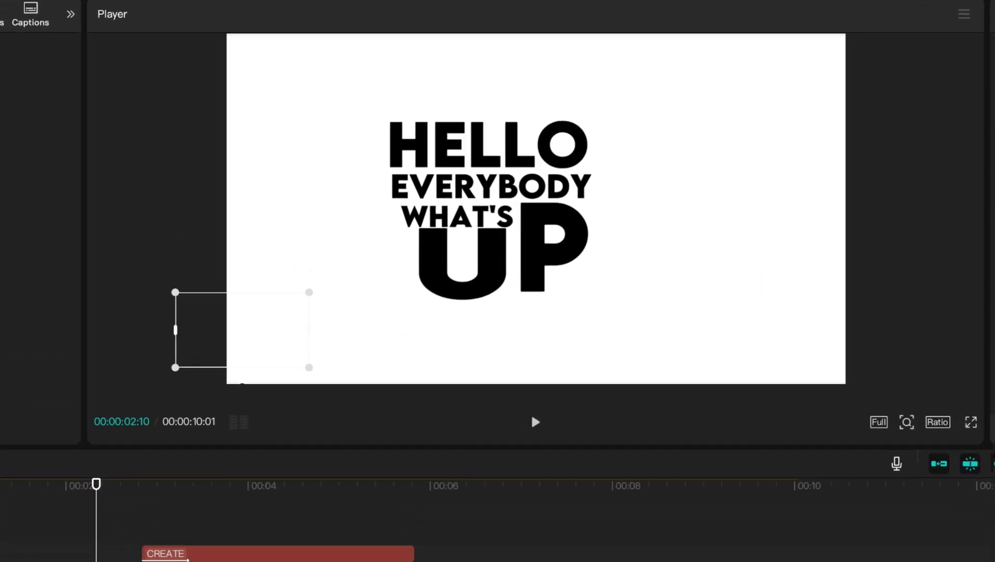
{"action": "key", "text": "space"}
{"action": "key", "text": "space"}
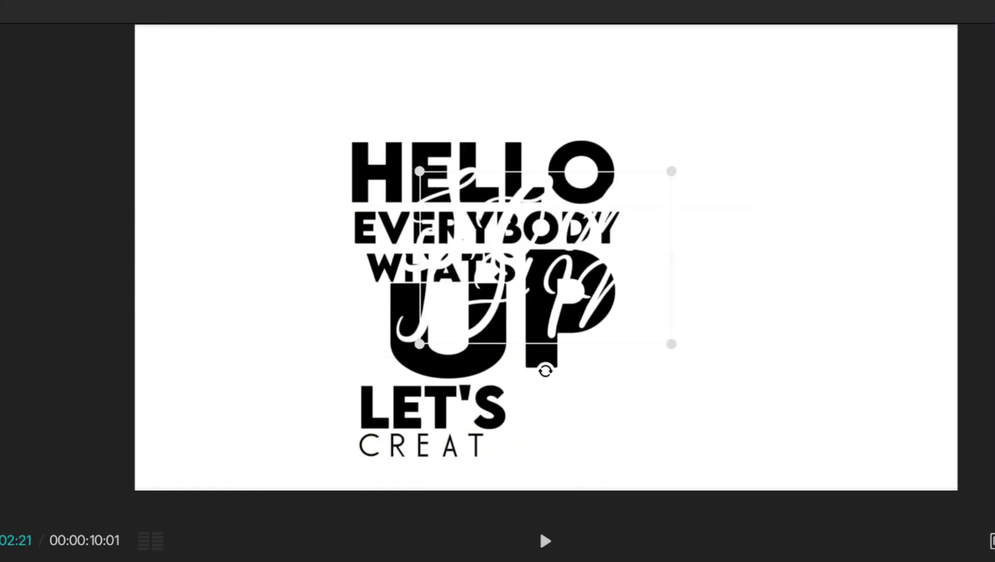
- Enter REALLY as the content of another text layer
{"action": "left_click_drag", "start_coordinate": [611, 371], "coordinate": [622, 381]}
{"action": "type", "text": "REALLY"}
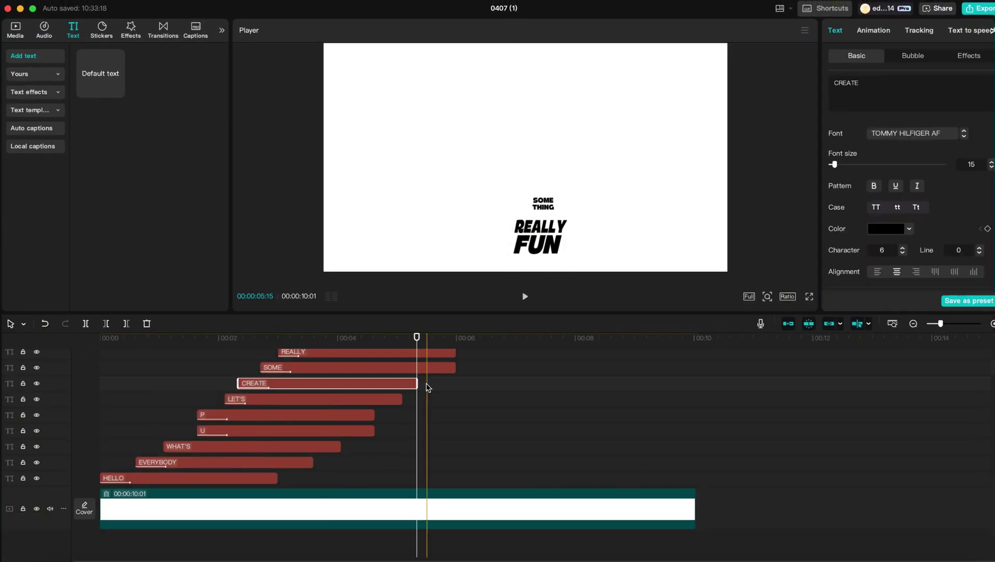
- Extend the CREATE, LET'S, P, U, WHAT'S, EVERYBODY and HELLO clips to end with REALLY at about 00:00:06:00, and play back the animation
{"action": "left_click_drag", "start_coordinate": [417, 383], "coordinate": [455, 383]}
{"action": "left_click_drag", "start_coordinate": [402, 400], "coordinate": [455, 400]}
{"action": "left_click_drag", "start_coordinate": [374, 415], "coordinate": [455, 414]}
{"action": "left_click_drag", "start_coordinate": [374, 431], "coordinate": [455, 431]}
{"action": "left_click_drag", "start_coordinate": [341, 446], "coordinate": [456, 447]}
{"action": "left_click_drag", "start_coordinate": [313, 462], "coordinate": [455, 462]}
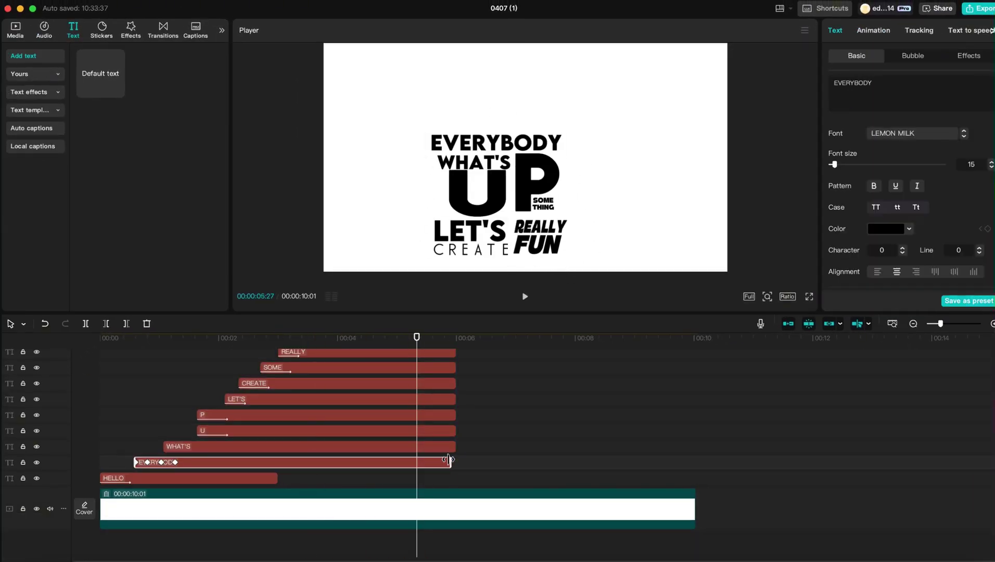
{"action": "left_click", "coordinate": [274, 479]}
{"action": "left_click_drag", "start_coordinate": [280, 481], "coordinate": [457, 478]}
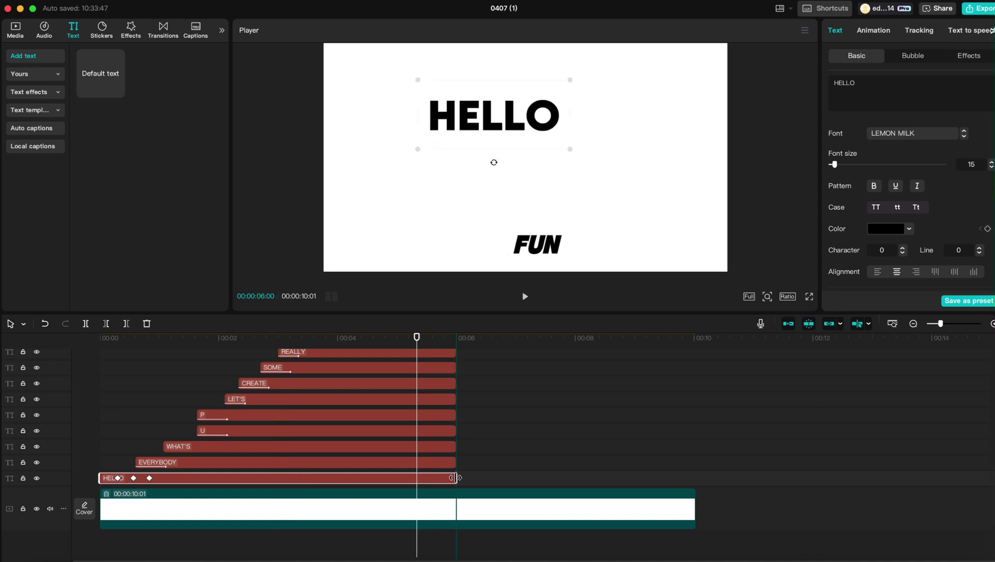
{"action": "key", "text": "space"}
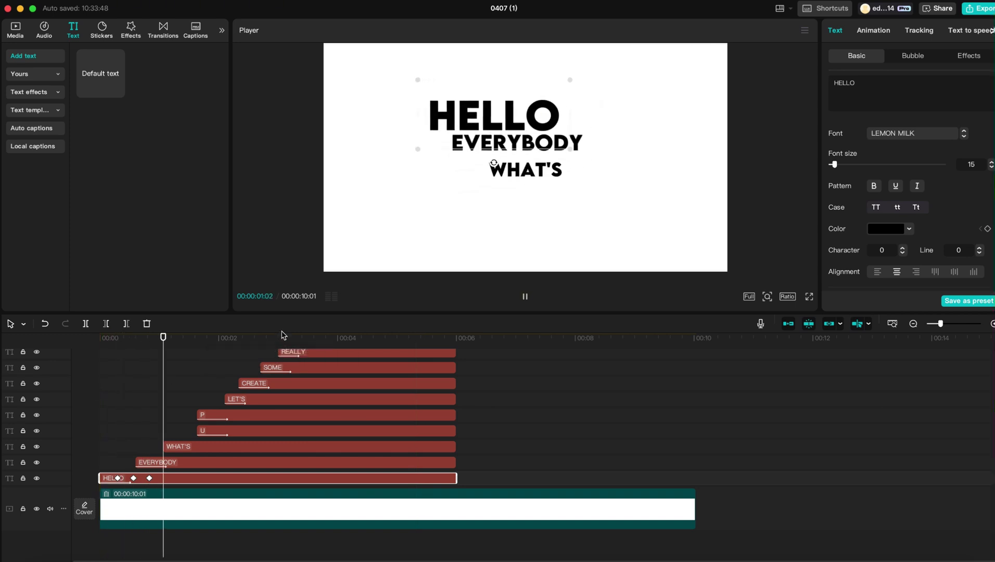
{"action": "key", "text": "space"}
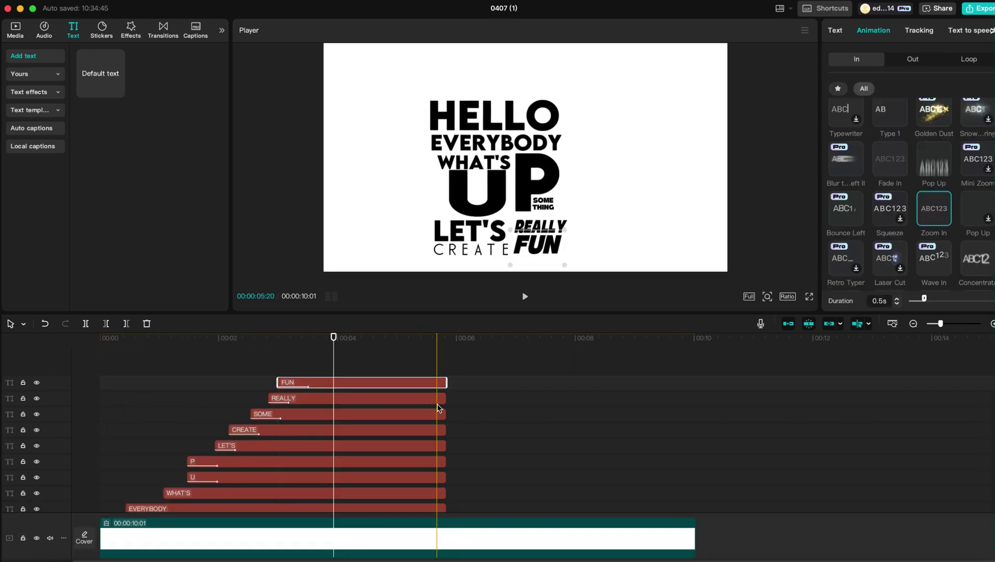
- Combine all the text clips from FUN down to HELLO into one compound clip and pre-process it
{"action": "scroll", "coordinate": [437, 408], "scroll_direction": "down", "scroll_amount": 2}
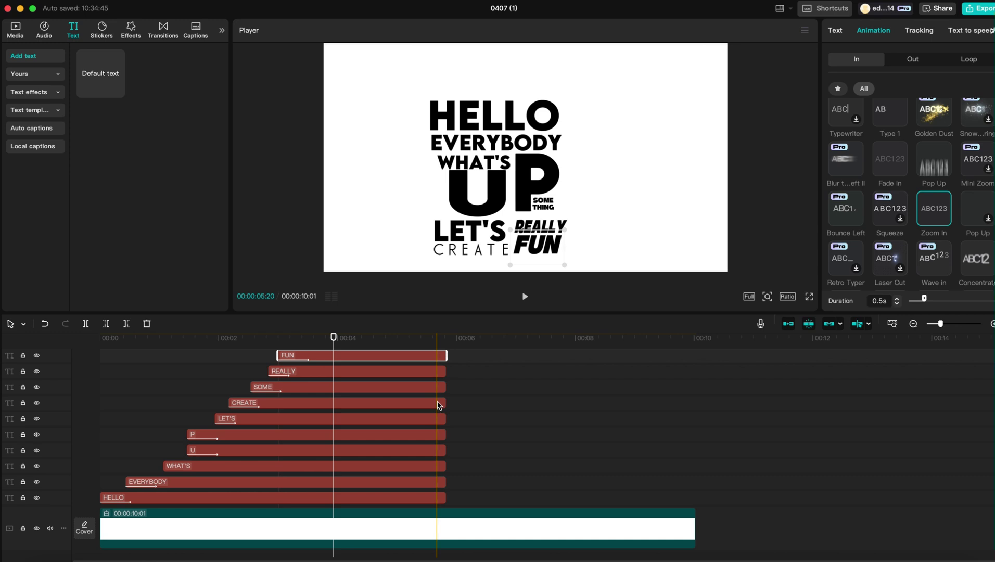
{"action": "left_click_drag", "start_coordinate": [444, 360], "coordinate": [295, 513]}
{"action": "right_click", "coordinate": [296, 513]}
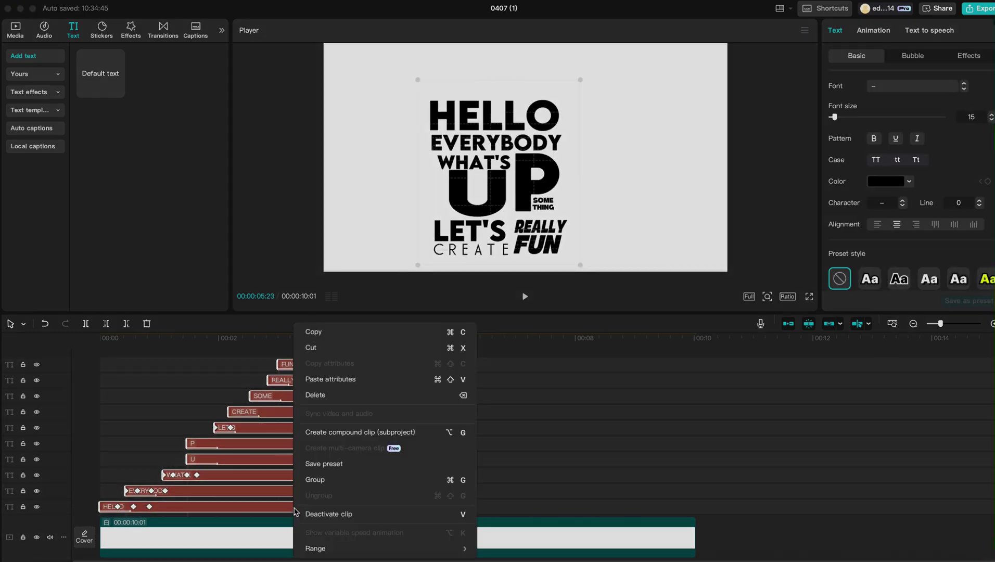
{"action": "left_click", "coordinate": [359, 434]}
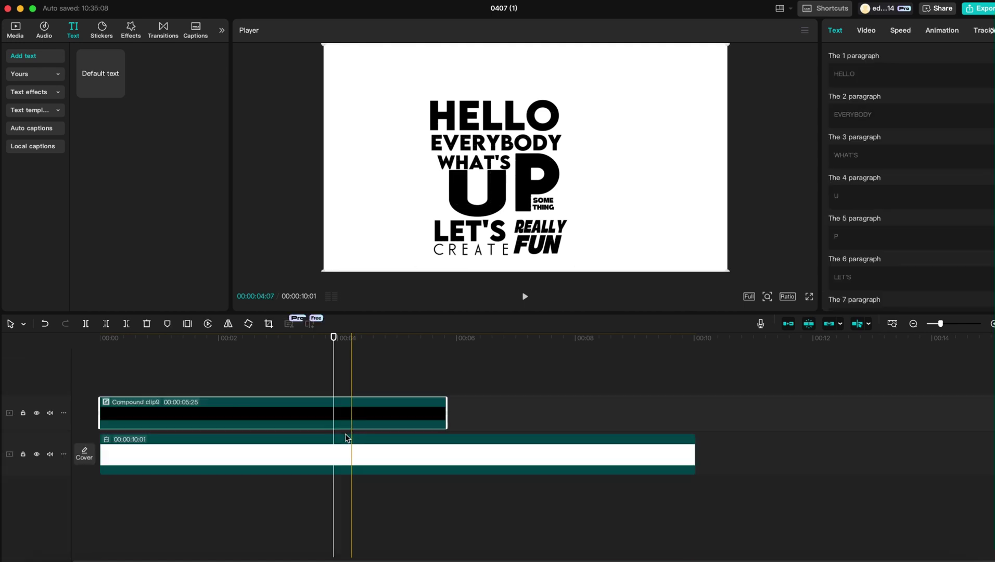
{"action": "right_click", "coordinate": [329, 420]}
{"action": "left_click", "coordinate": [401, 321]}
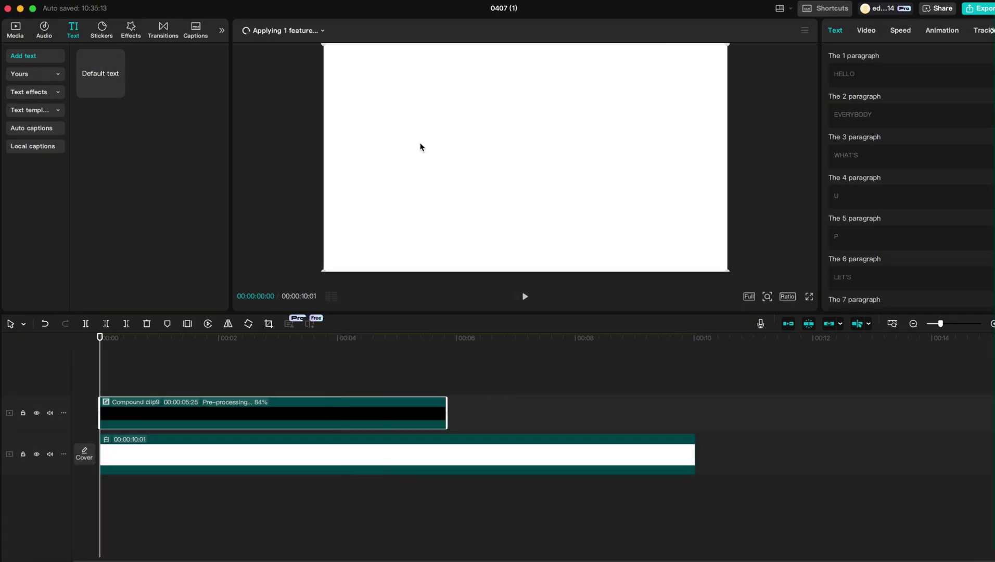
- Speed up the text compound clip to about 1.62x and play back its animation
{"action": "left_click", "coordinate": [900, 31]}
{"action": "mouse_move", "coordinate": [851, 102]}
{"action": "left_mouse_down"}
{"action": "mouse_move", "coordinate": [876, 102]}
{"action": "mouse_move", "coordinate": [867, 101]}
{"action": "left_mouse_up"}
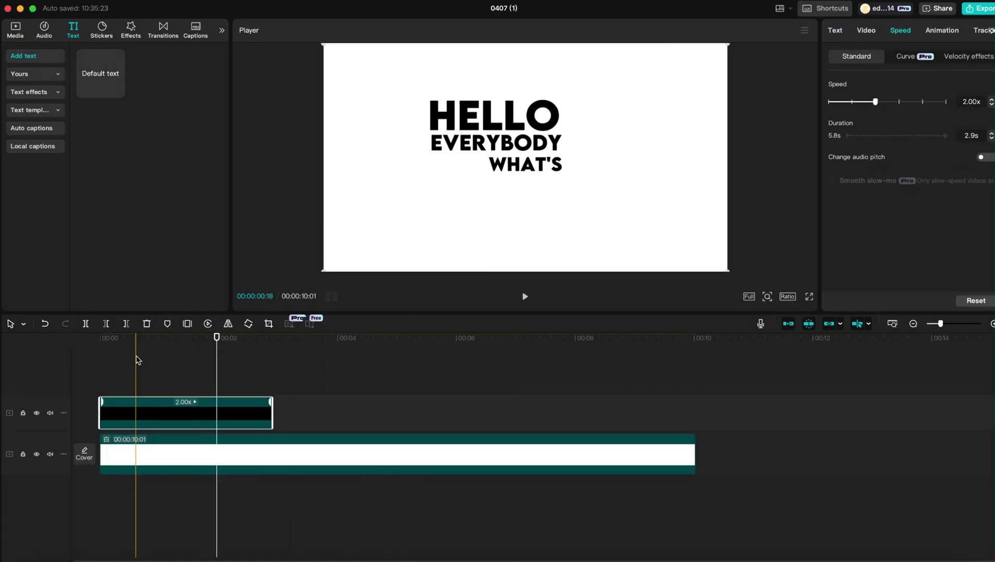
{"action": "left_click", "coordinate": [137, 357]}
{"action": "key", "text": "space"}
{"action": "key", "text": "space"}
{"action": "key", "text": "space"}
{"action": "key", "text": "space"}
{"action": "left_click_drag", "start_coordinate": [281, 379], "coordinate": [100, 372]}
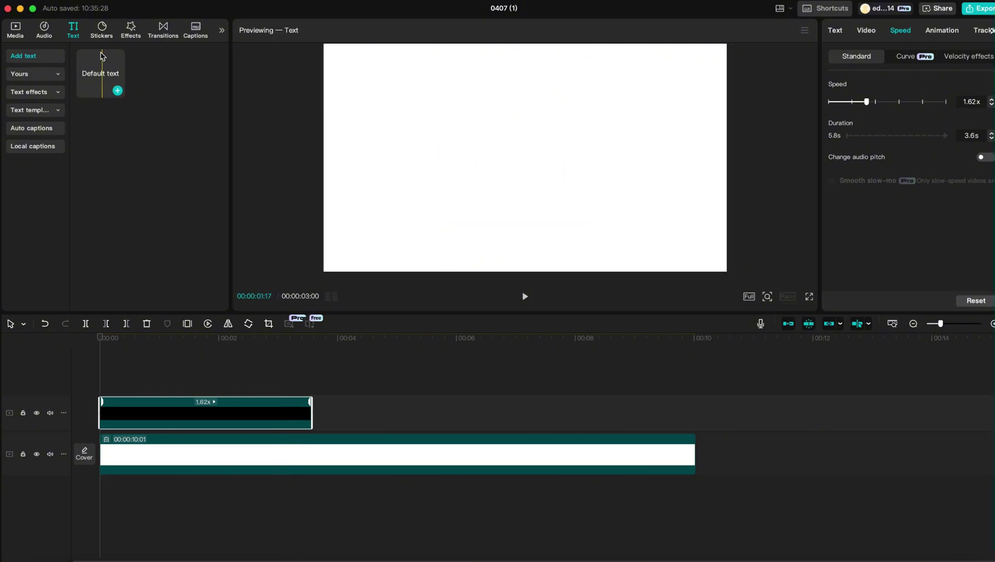
- Search the music library for typography stomp and claps trailer, place the Typography stomp and claps trailer track at the timeline start, and play it back
{"action": "left_click", "coordinate": [47, 35]}
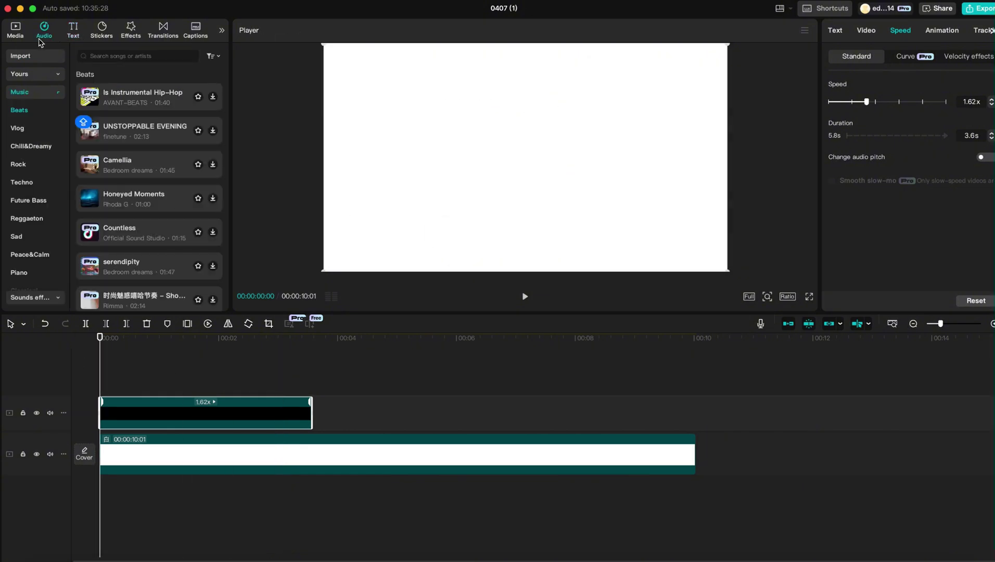
{"action": "left_click", "coordinate": [131, 57]}
{"action": "left_click", "coordinate": [139, 91]}
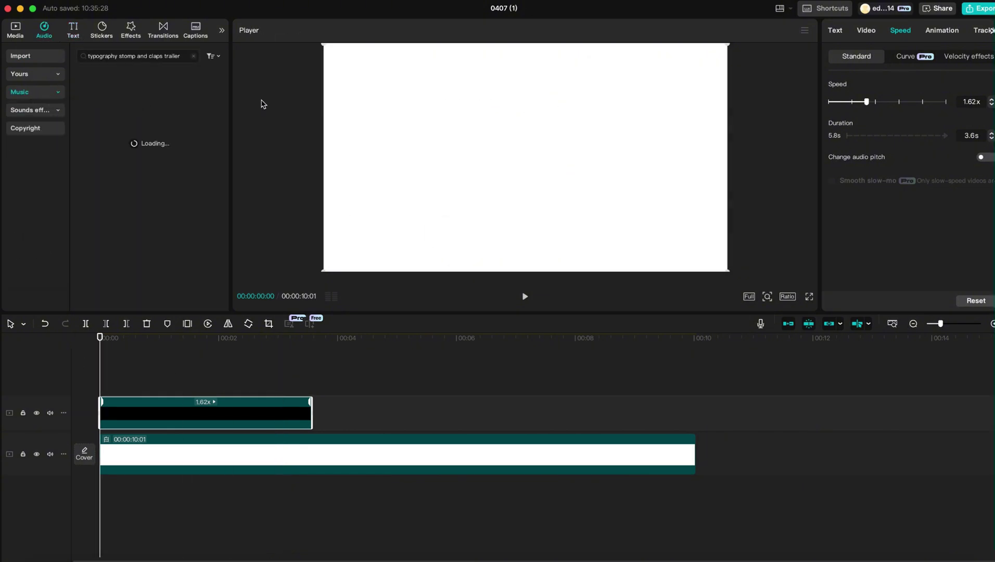
{"action": "left_click_drag", "start_coordinate": [141, 83], "coordinate": [97, 487]}
{"action": "key", "text": "space"}
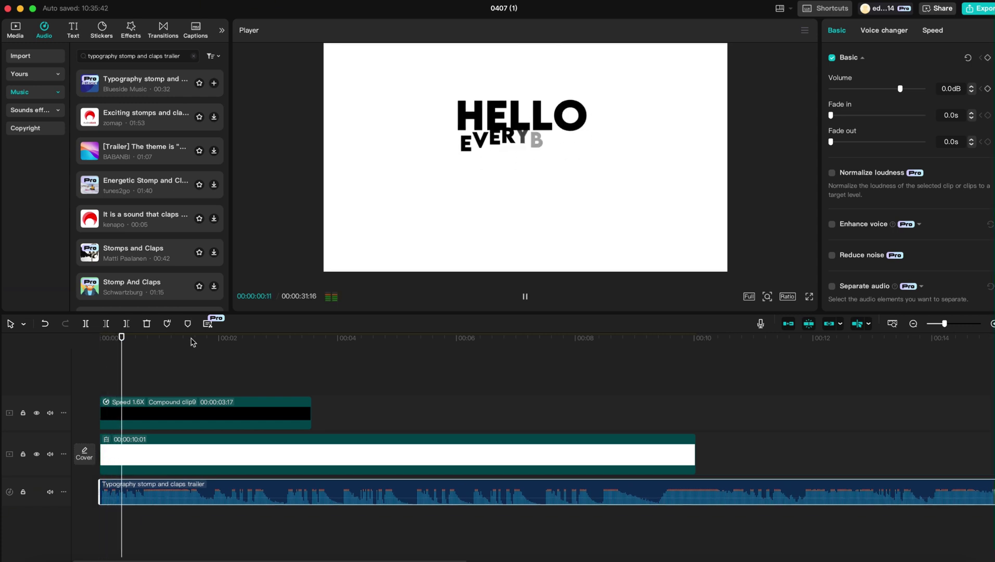
{"action": "key", "text": "space"}
{"action": "key", "text": "space"}
{"action": "key", "text": "space"}
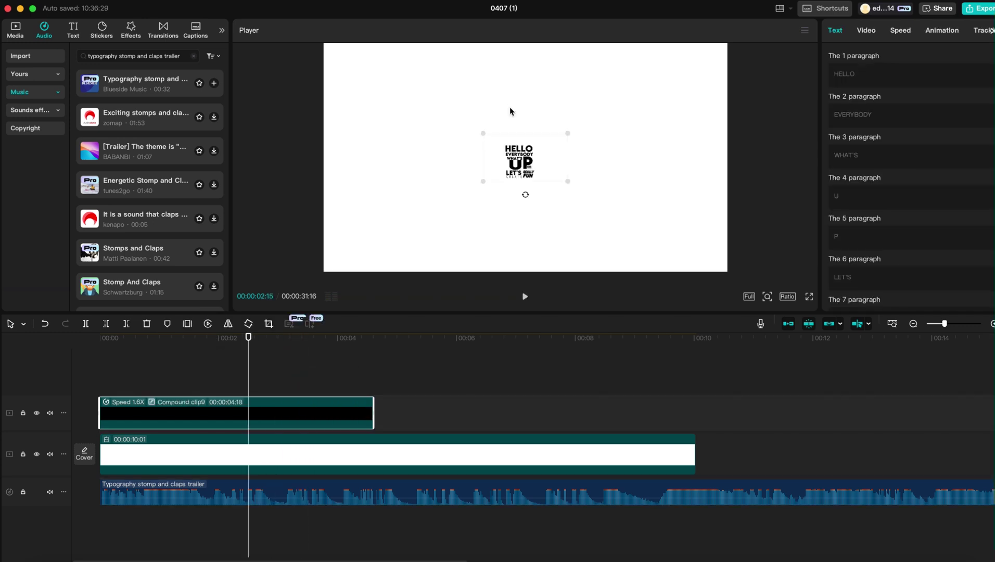
- Undo the trial shrink, keyframe the compound clip's transform at 00:00:02:15, and shrink it to 16% slightly above the frame's centre at 00:00:02:25
{"action": "key", "text": "ctrl+z"}
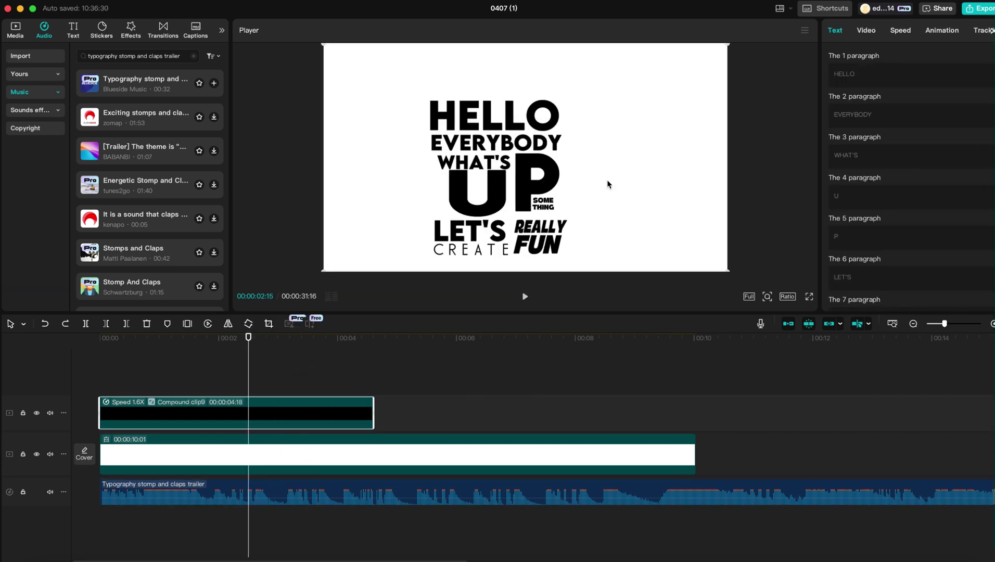
{"action": "left_click", "coordinate": [865, 32]}
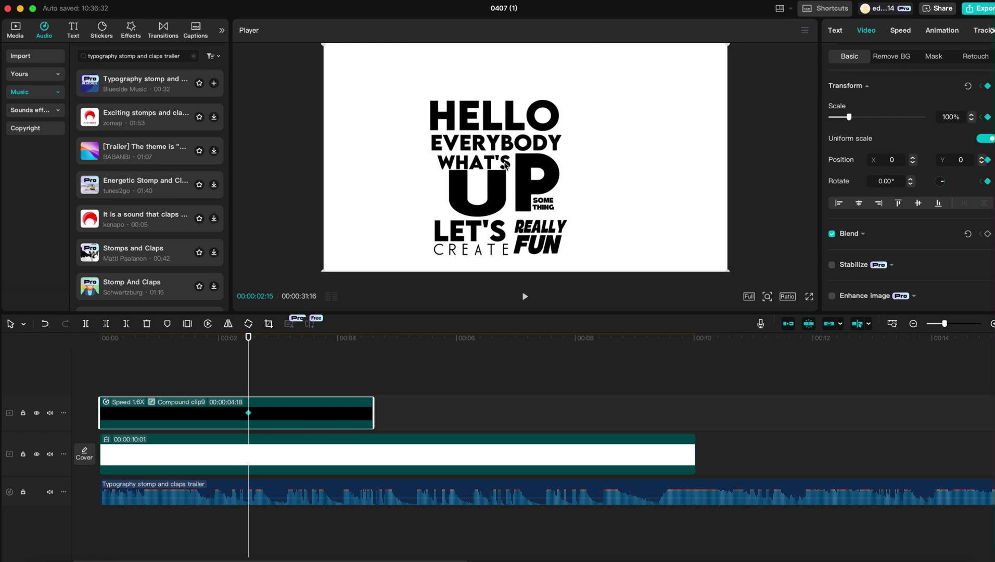
{"action": "key", "text": "space"}
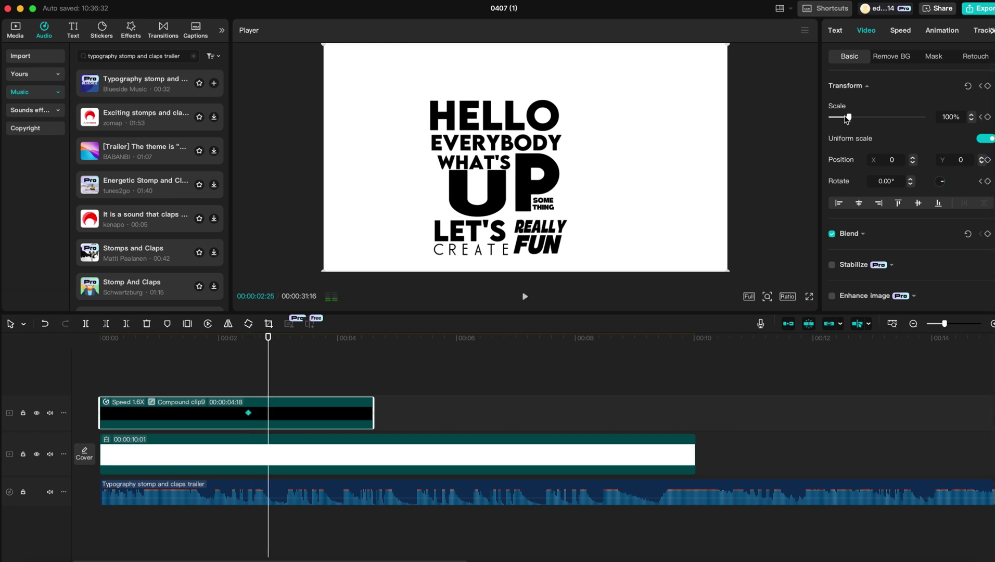
{"action": "left_click_drag", "start_coordinate": [849, 118], "coordinate": [834, 118]}
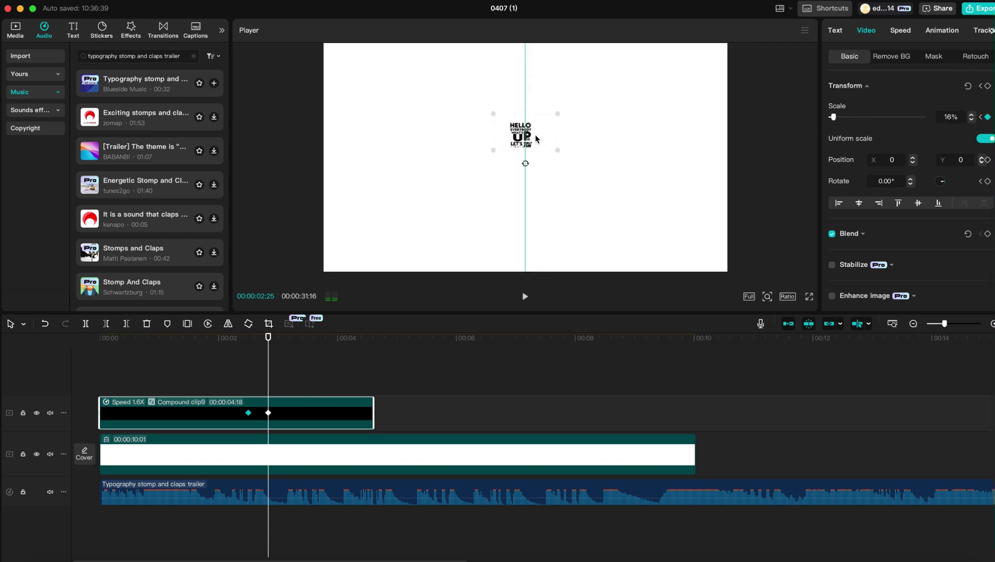
{"action": "left_click", "coordinate": [249, 366]}
{"action": "key", "text": "space"}
{"action": "key", "text": "space"}
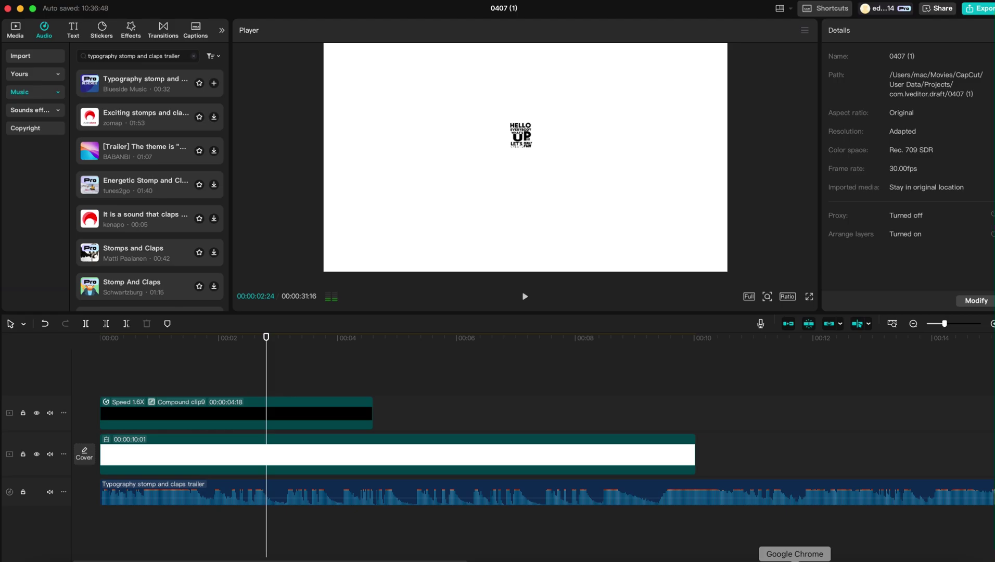
- Switch to Google Chrome and search the web for LINE IN TEXT FORM
{"action": "left_click", "coordinate": [796, 560]}
{"action": "key", "text": "Caps_Lock"}
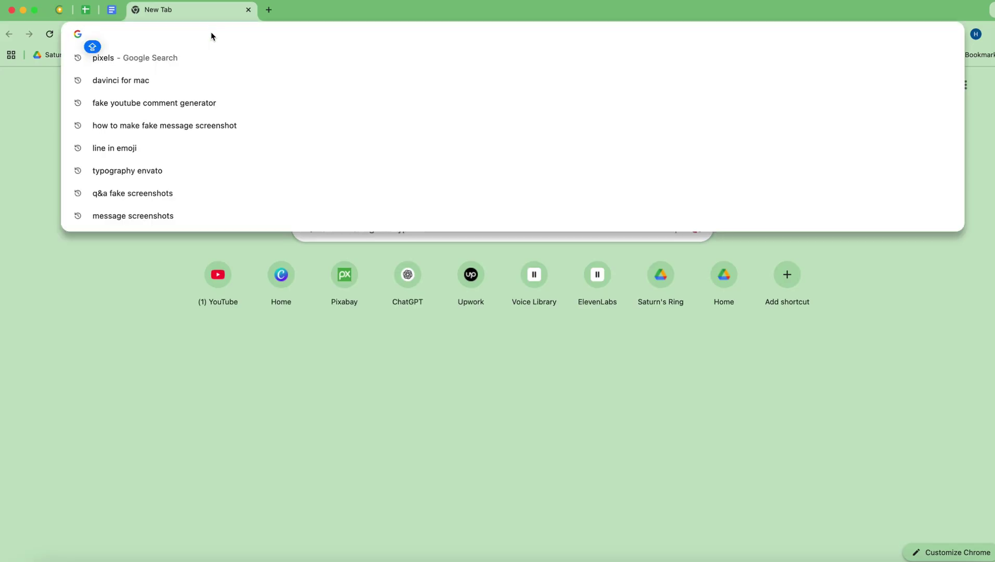
{"action": "type", "text": "LINE PNG"}
{"action": "key", "text": "BackSpace"}
{"action": "key", "text": "BackSpace"}
{"action": "key", "text": "BackSpace"}
{"action": "type", "text": "IN TEXT FO"}
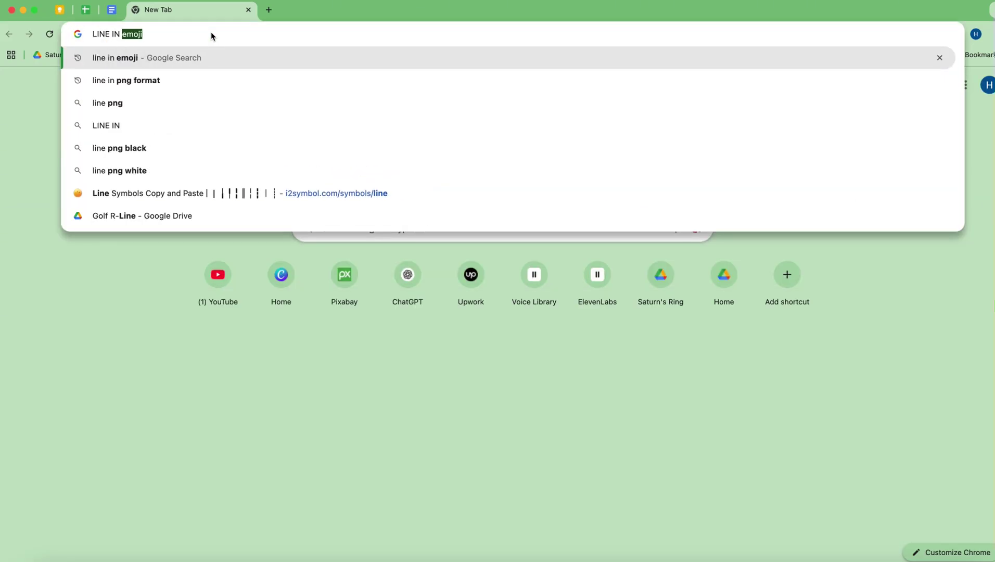
{"action": "type", "text": "RM"}
{"action": "key", "text": "Return"}
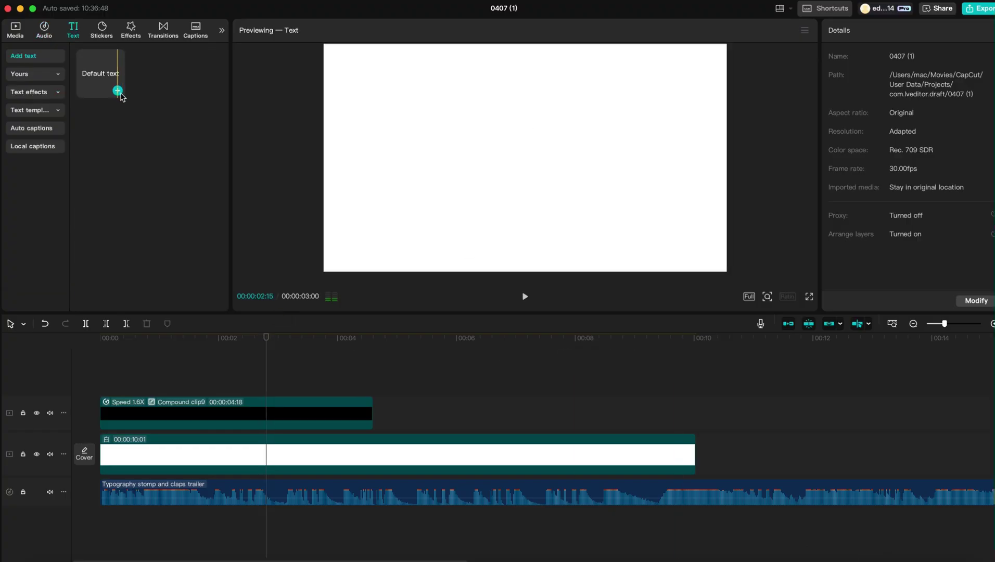
- Add a text layer at 00:00:02:24 containing only the | line character and colour it black (000000)
{"action": "left_click", "coordinate": [118, 90]}
{"action": "left_click", "coordinate": [883, 84]}
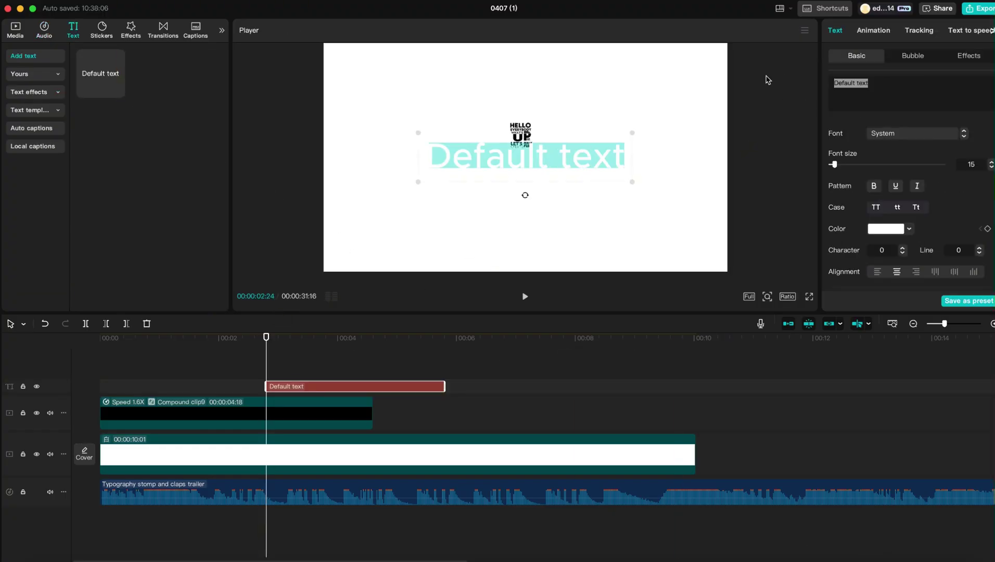
{"action": "key", "text": "BackSpace"}
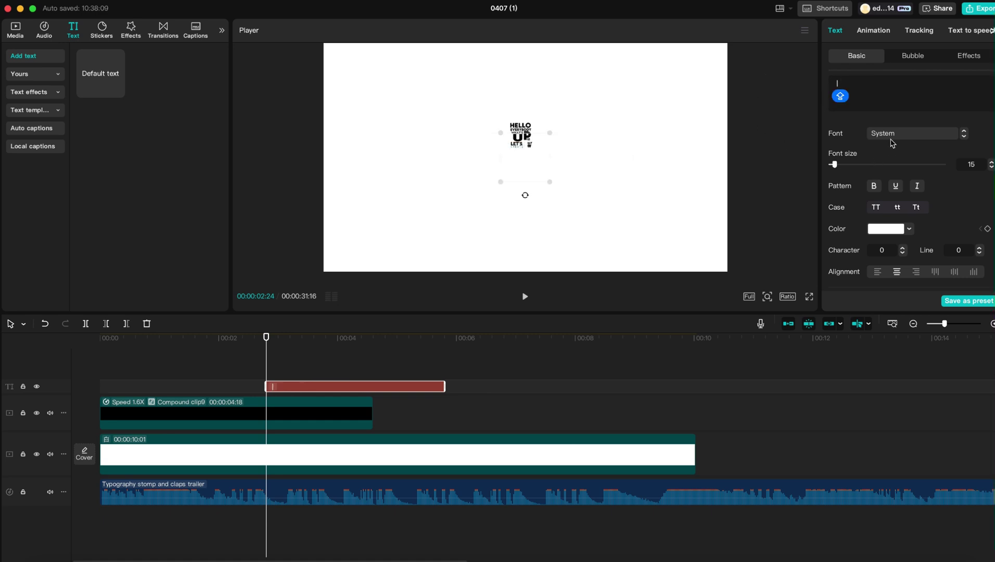
{"action": "left_click", "coordinate": [882, 232]}
{"action": "left_click", "coordinate": [907, 389]}
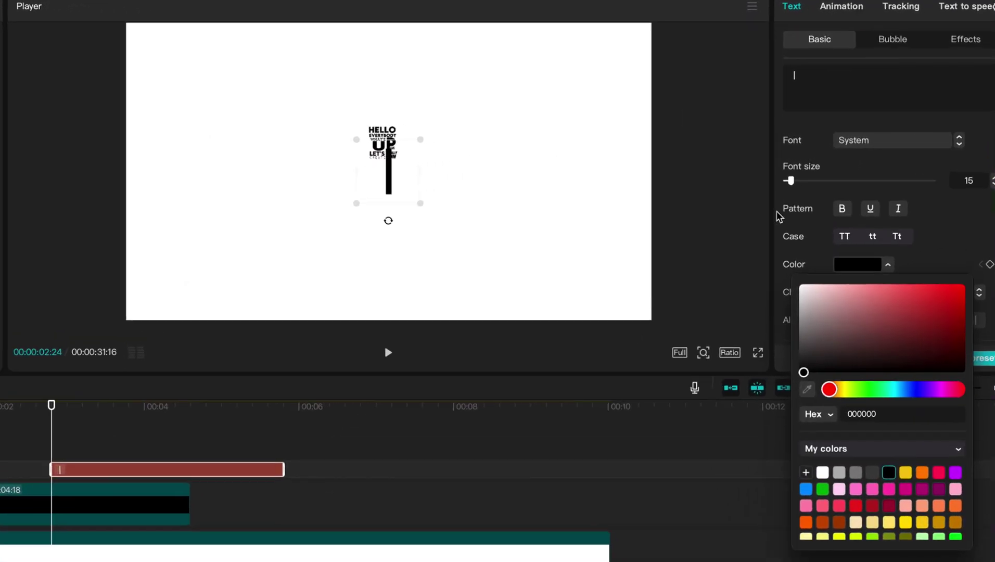
{"action": "left_click", "coordinate": [897, 226]}
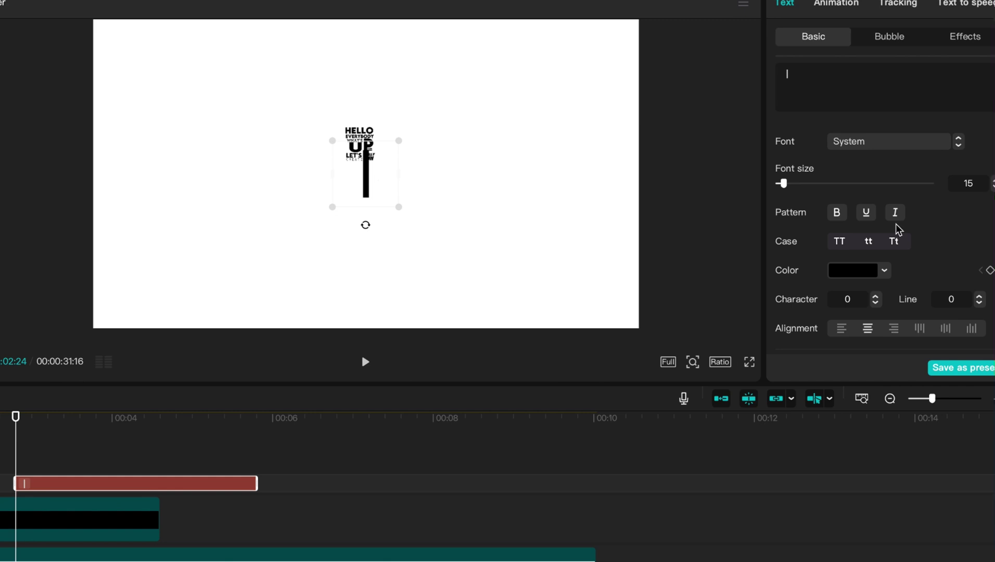
- Turn the line into a bar with non-uniform scaling of 578% width and 185% height, placed directly below the shrunken word stack
{"action": "scroll", "coordinate": [900, 235], "scroll_direction": "down", "scroll_amount": 6}
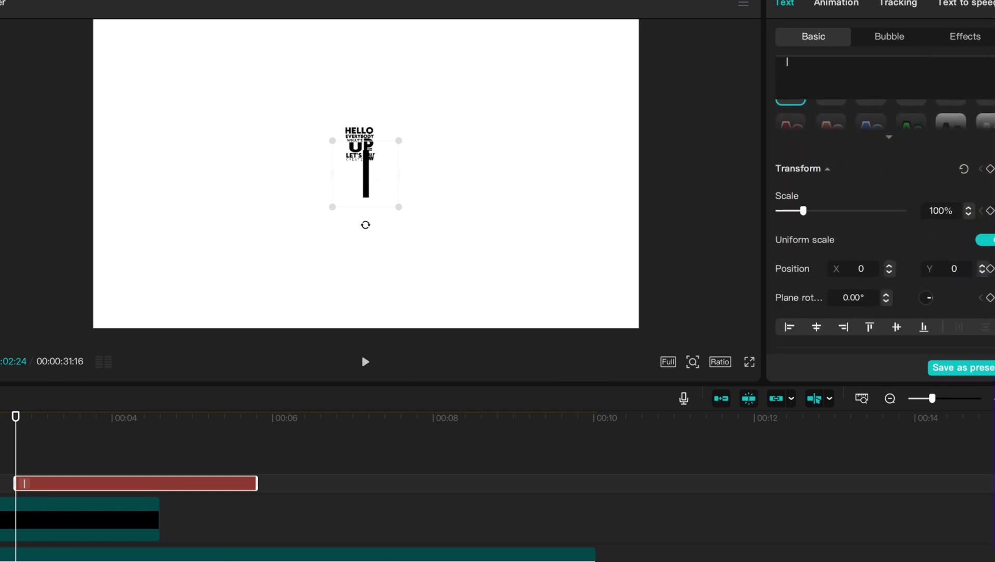
{"action": "left_click", "coordinate": [985, 240]}
{"action": "left_click_drag", "start_coordinate": [806, 215], "coordinate": [923, 214]}
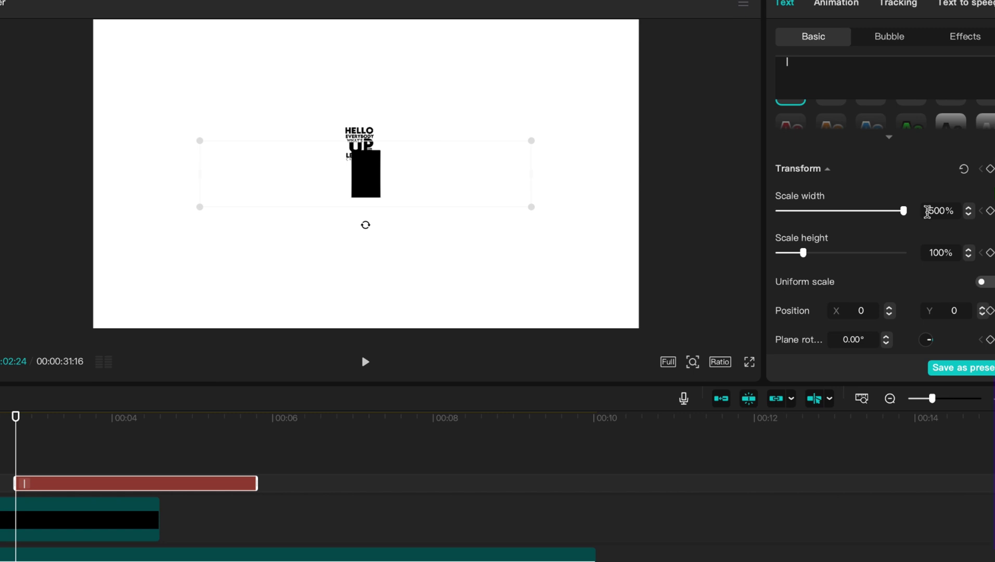
{"action": "left_click", "coordinate": [969, 208]}
{"action": "left_click", "coordinate": [969, 208]}
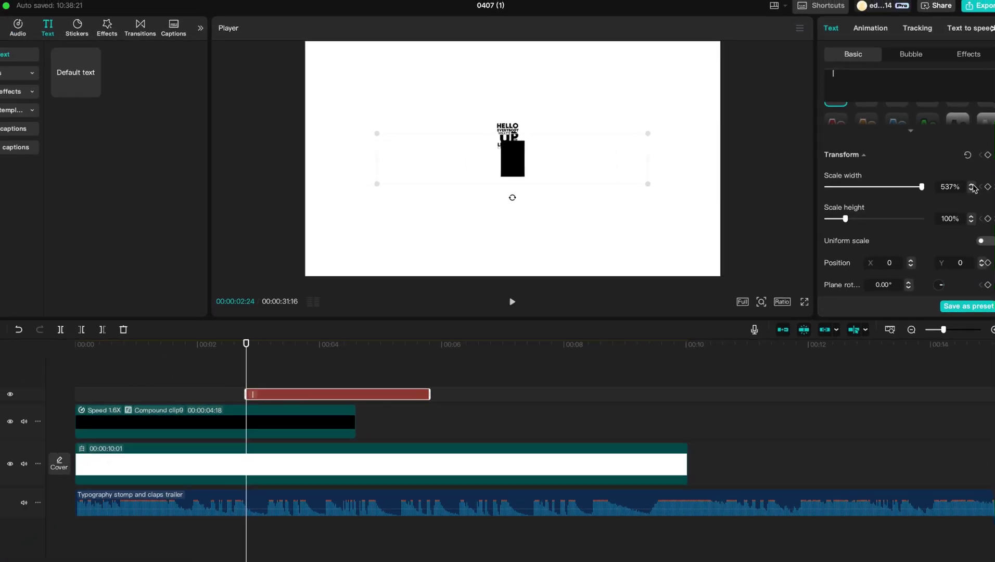
{"action": "left_click_drag", "start_coordinate": [846, 219], "coordinate": [862, 218]}
{"action": "left_click_drag", "start_coordinate": [503, 172], "coordinate": [503, 200]}
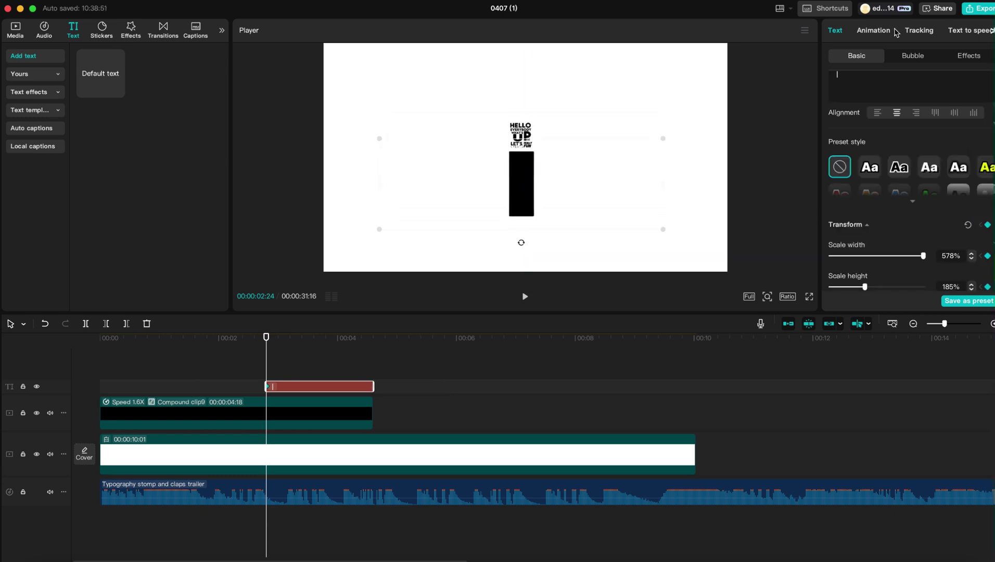
- Apply the Zoom Out 2 entrance animation to the black bar's text clip
{"action": "left_click", "coordinate": [875, 31]}
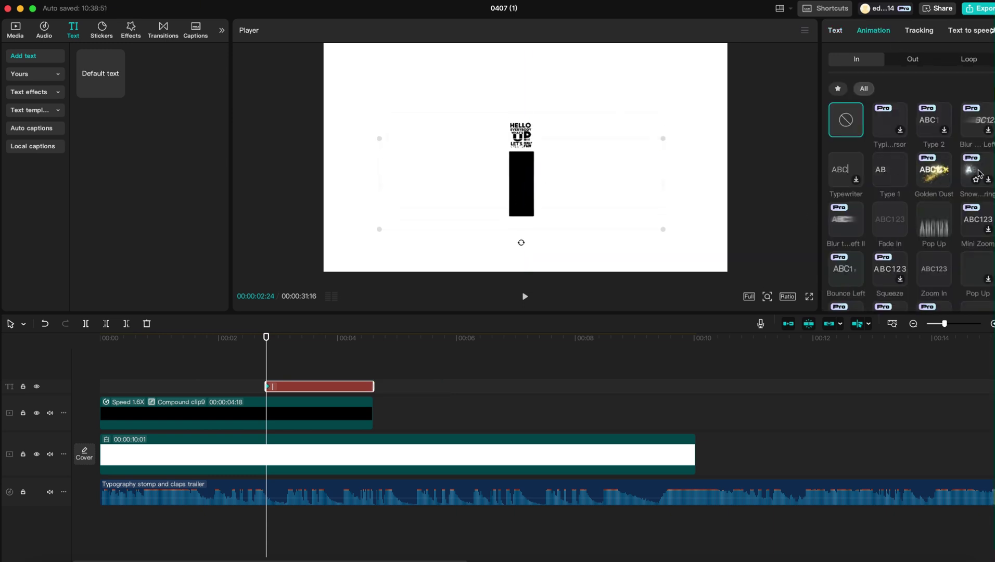
{"action": "scroll", "coordinate": [894, 156], "scroll_direction": "down", "scroll_amount": 4}
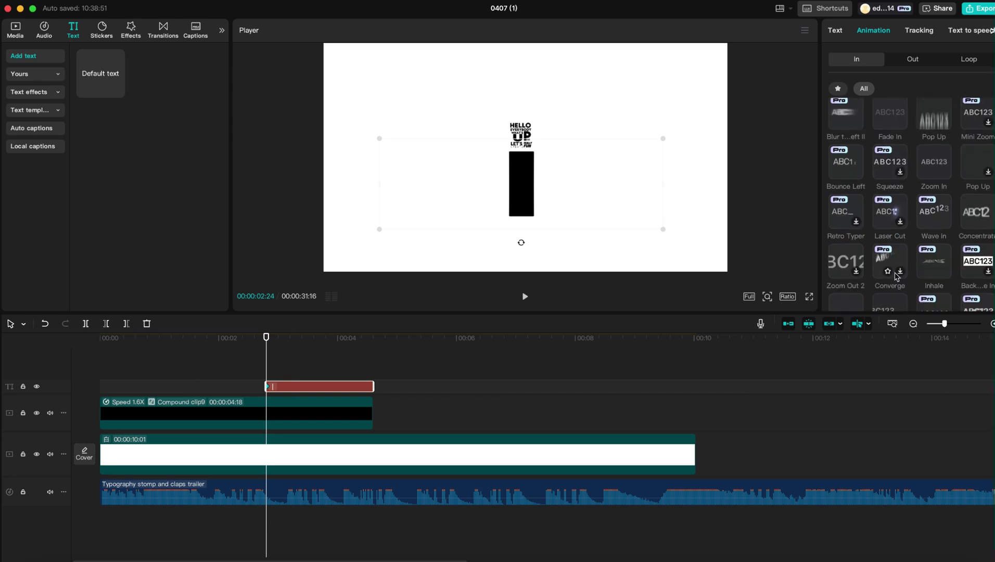
{"action": "left_click", "coordinate": [847, 262]}
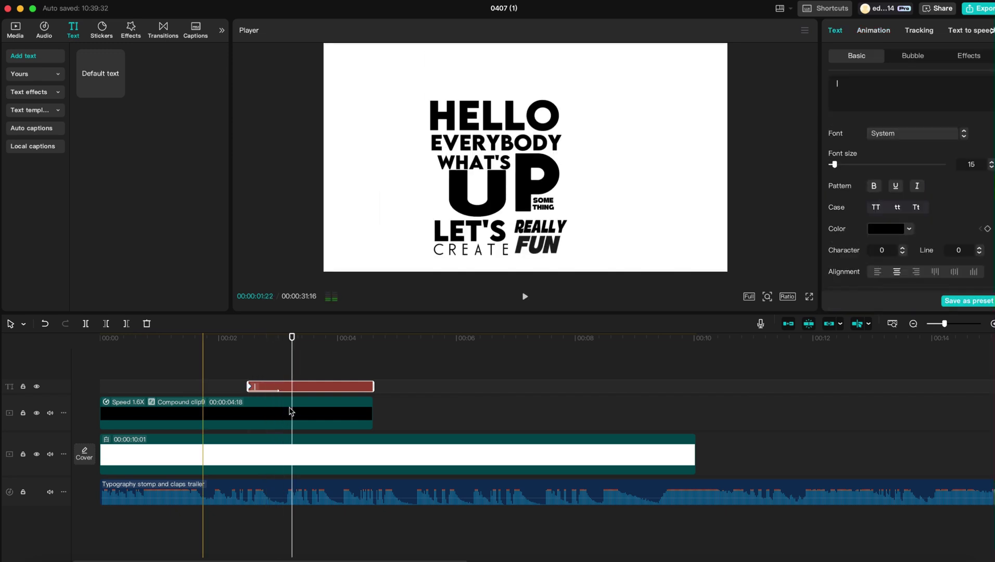
- Combine the bar's text clip and the existing compound clip into a new compound clip and pre-process it
{"action": "left_click", "coordinate": [290, 412]}
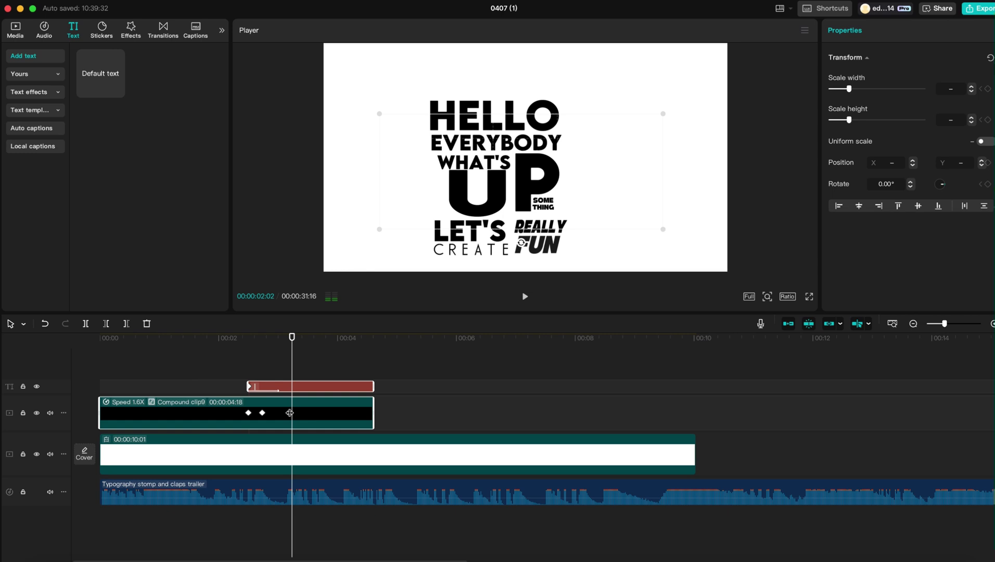
{"action": "right_click", "coordinate": [292, 414]}
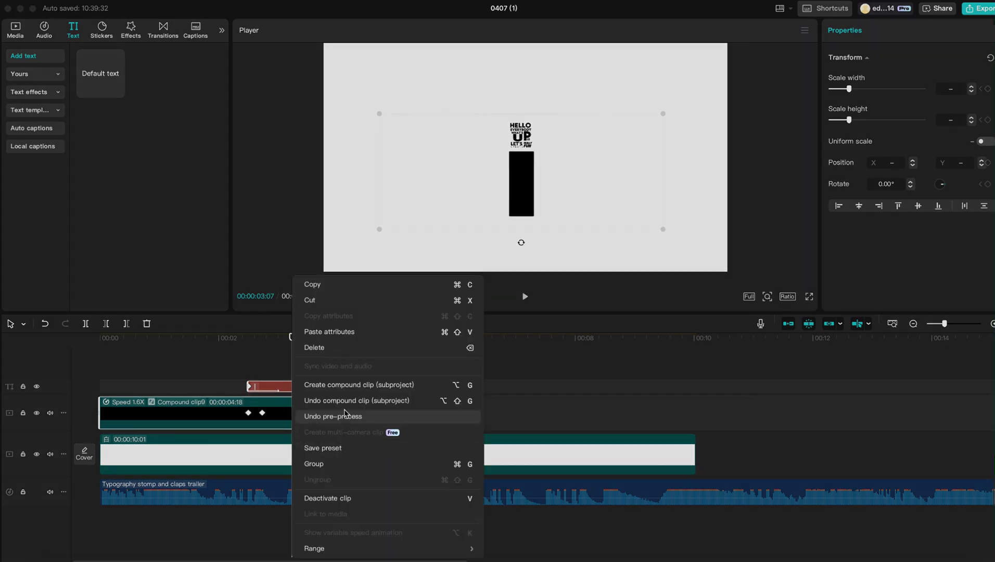
{"action": "left_click", "coordinate": [339, 389]}
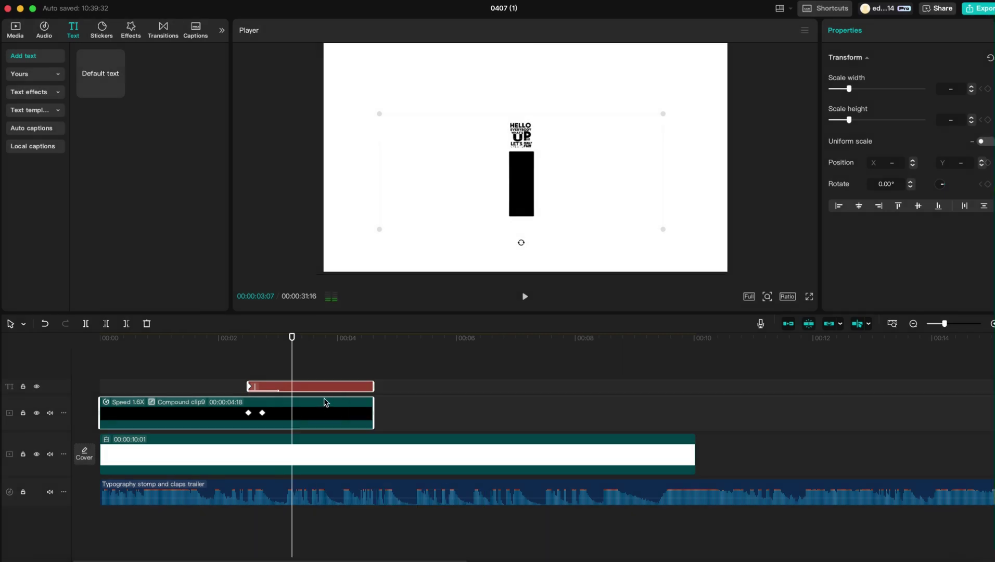
{"action": "right_click", "coordinate": [318, 409]}
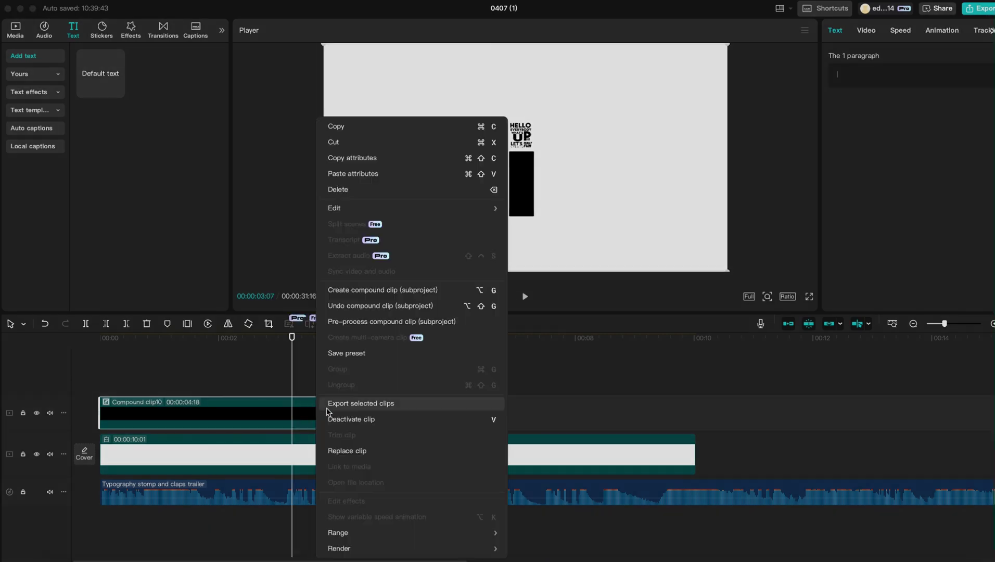
{"action": "left_click", "coordinate": [359, 322]}
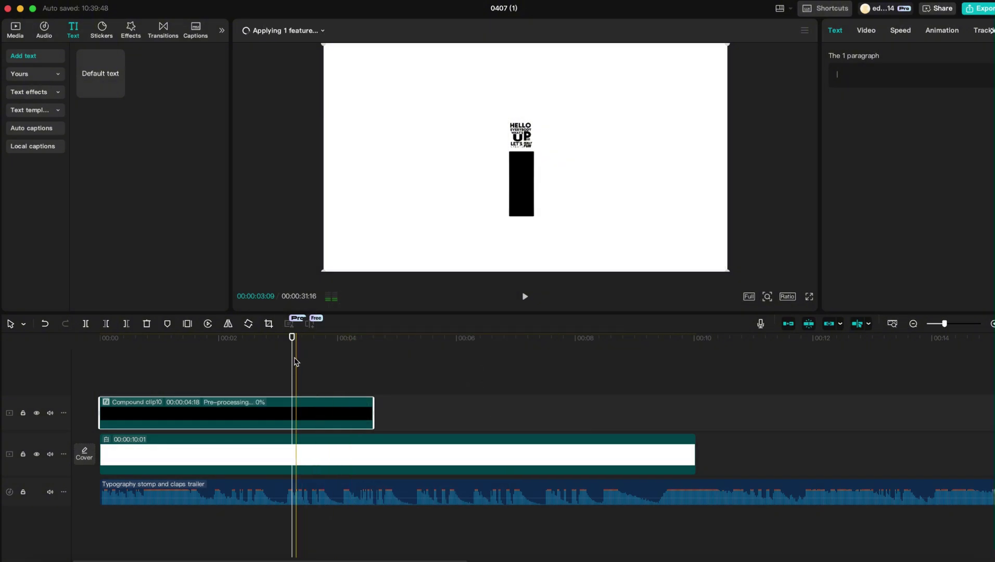
- Play back the new compound clip with the music from the start of the timeline
{"action": "left_click_drag", "start_coordinate": [294, 364], "coordinate": [42, 373]}
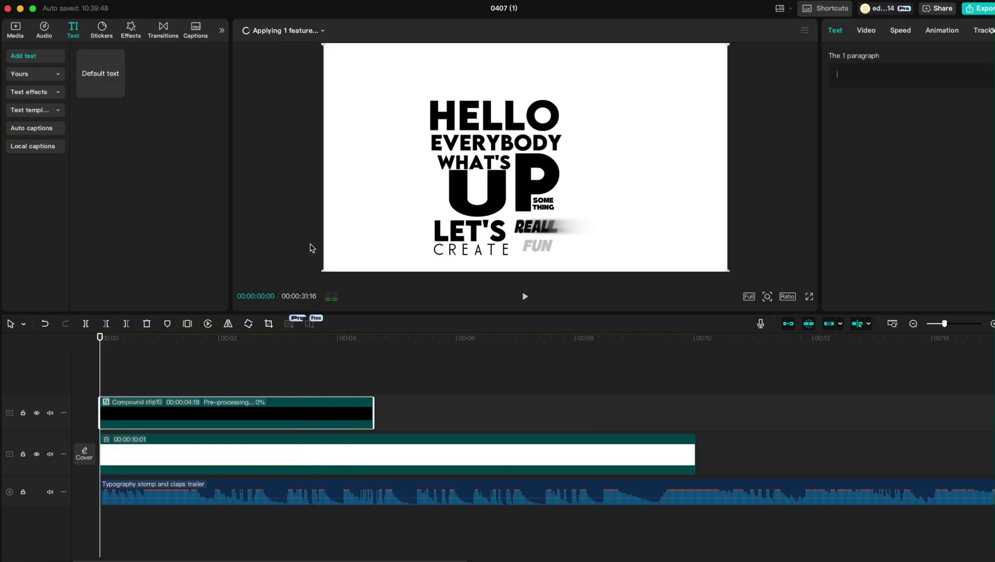
{"action": "key", "text": "space"}
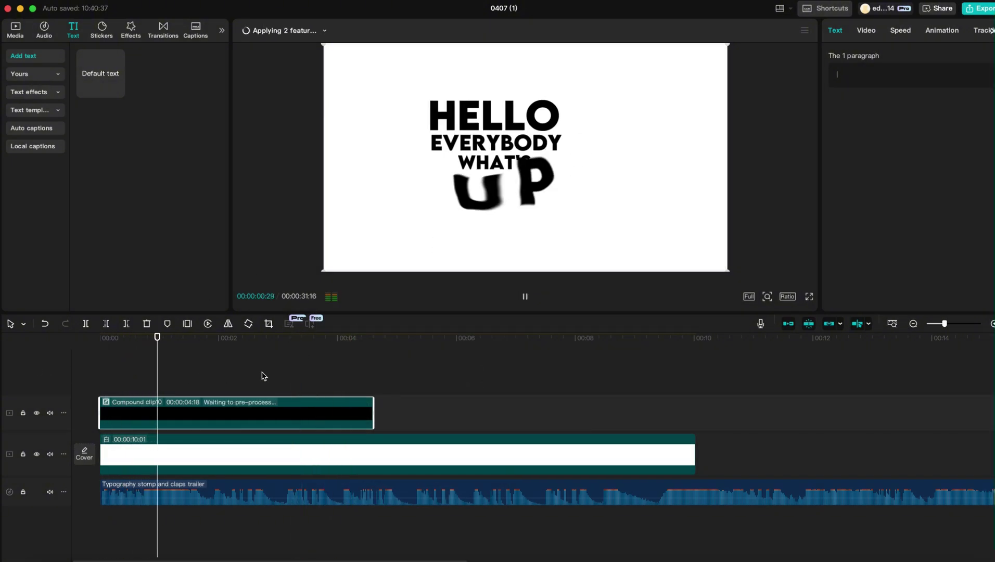
{"action": "key", "text": "space"}
{"action": "left_click", "coordinate": [100, 373]}
{"action": "key", "text": "space"}
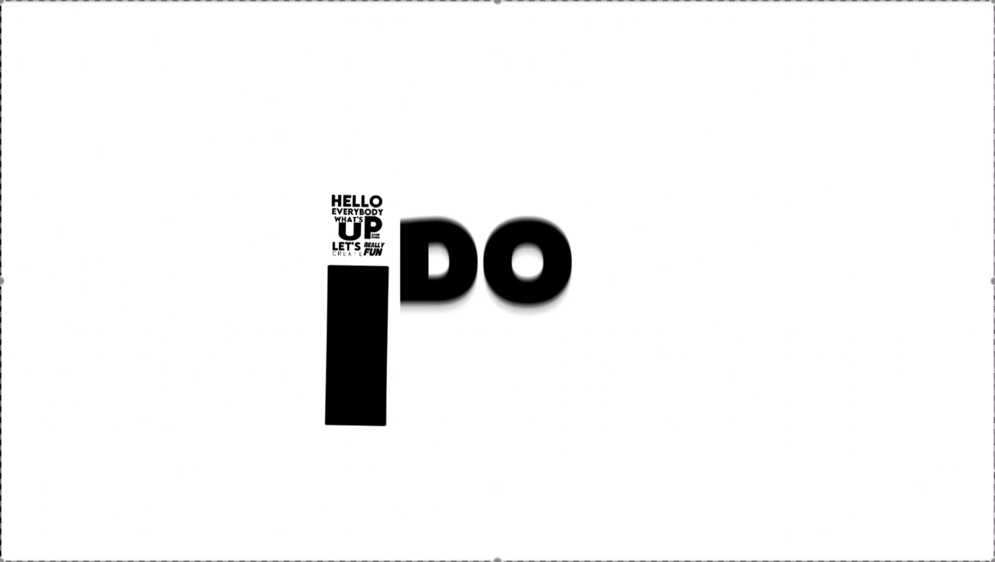
- Insert a freeze frame in the compound clip at 00:00:03:26 and delete the remaining piece that follows the freeze
{"action": "key", "text": "Escape"}
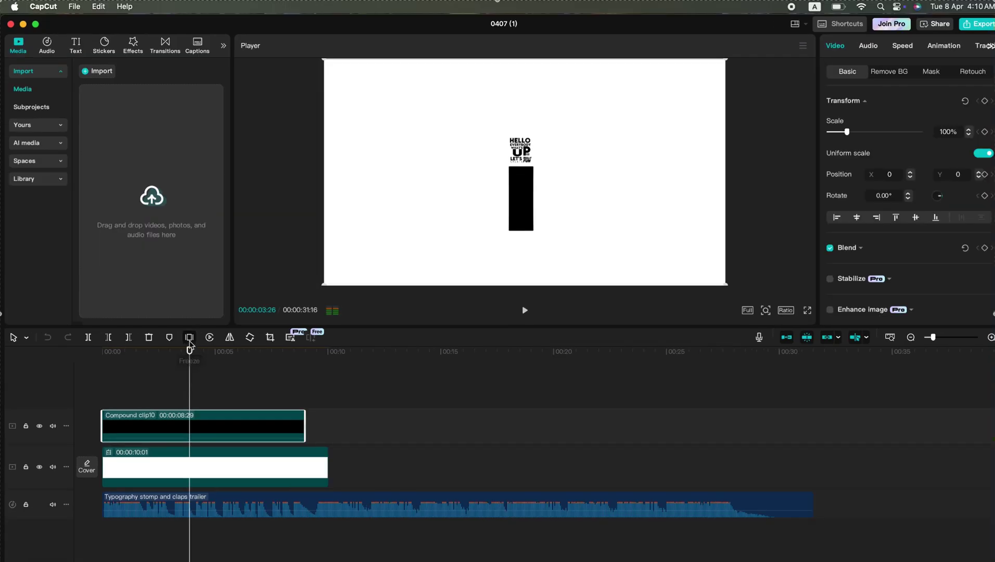
{"action": "left_click", "coordinate": [189, 337]}
{"action": "left_click", "coordinate": [298, 424]}
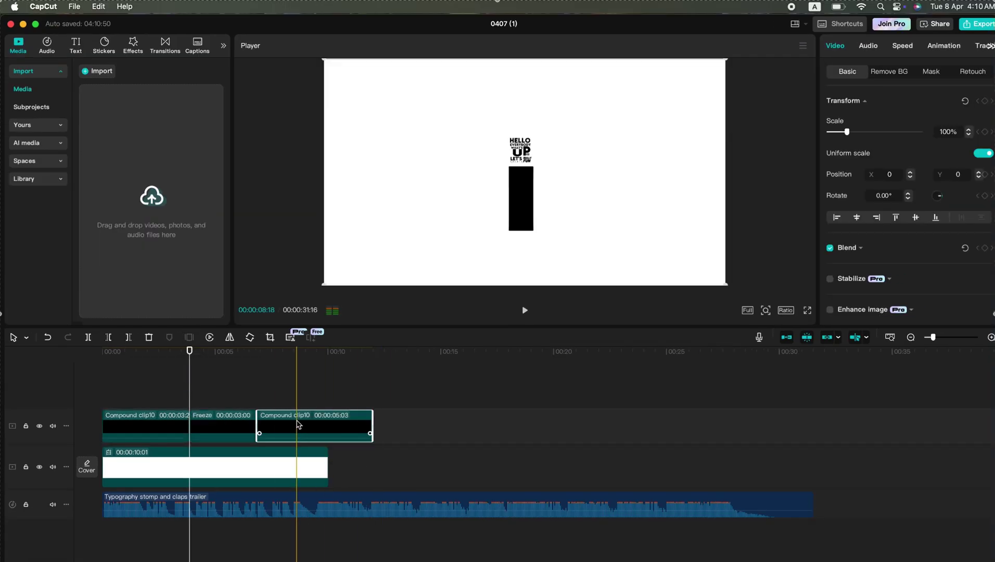
{"action": "key", "text": "Delete"}
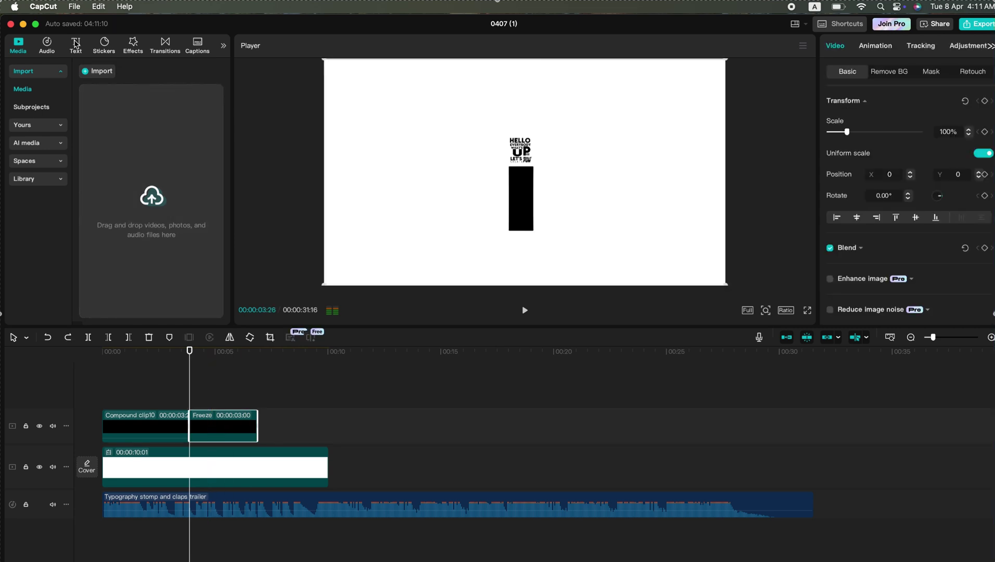
- Add a default text clip above the freeze frame and replace its text with a single period
{"action": "left_click", "coordinate": [76, 44]}
{"action": "mouse_move", "coordinate": [121, 106]}
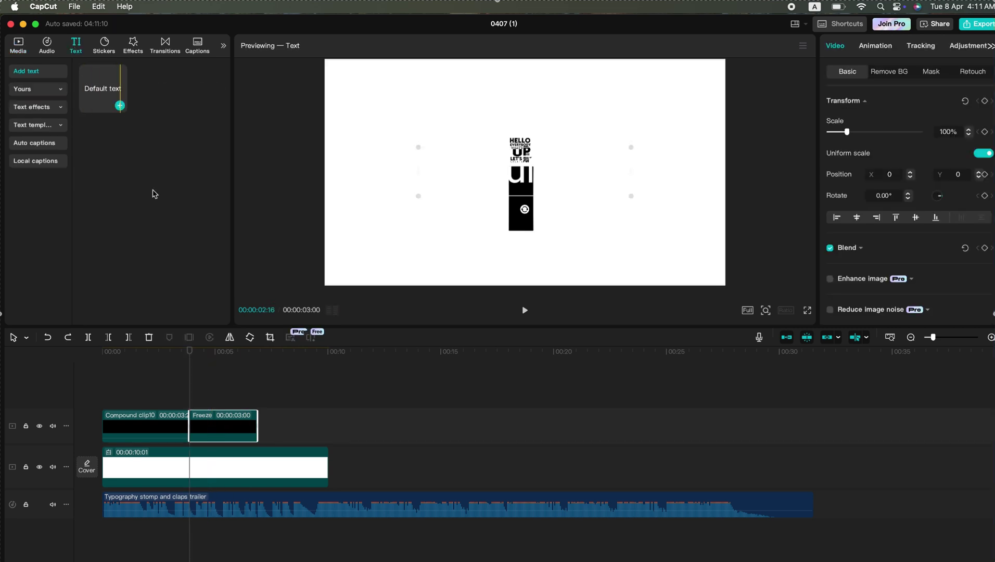
{"action": "left_click", "coordinate": [120, 106]}
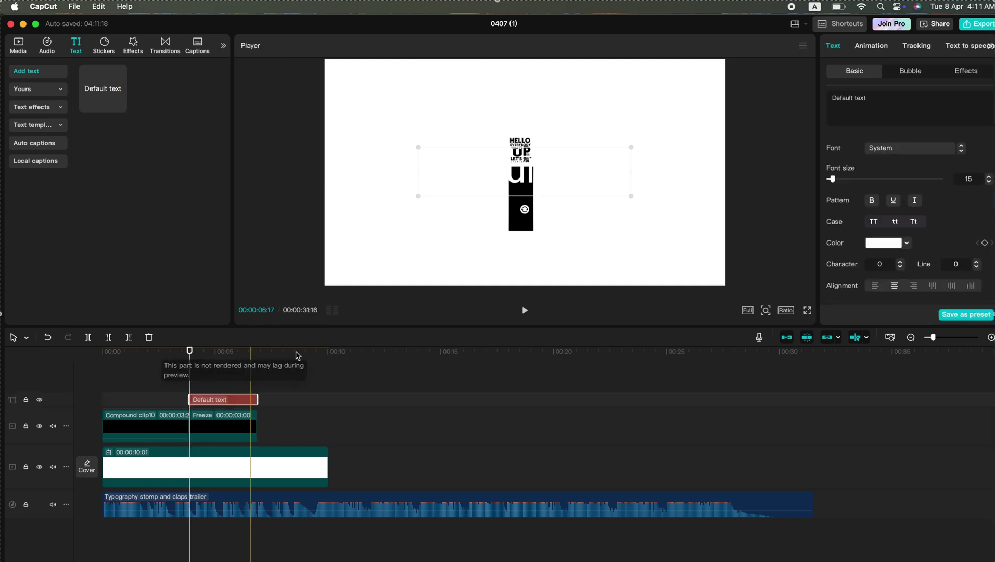
{"action": "left_click_drag", "start_coordinate": [871, 102], "coordinate": [750, 92]}
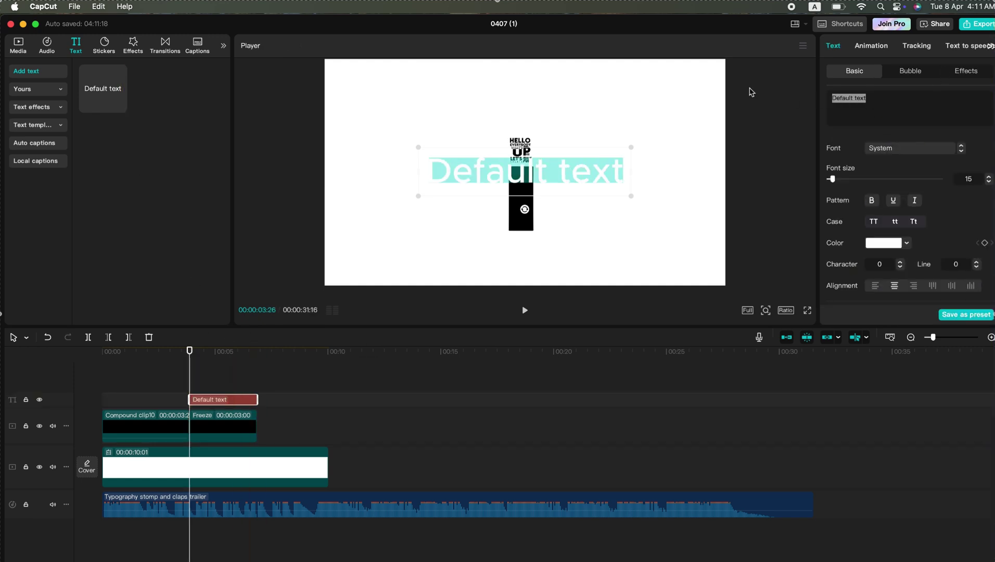
{"action": "key", "text": "BackSpace"}
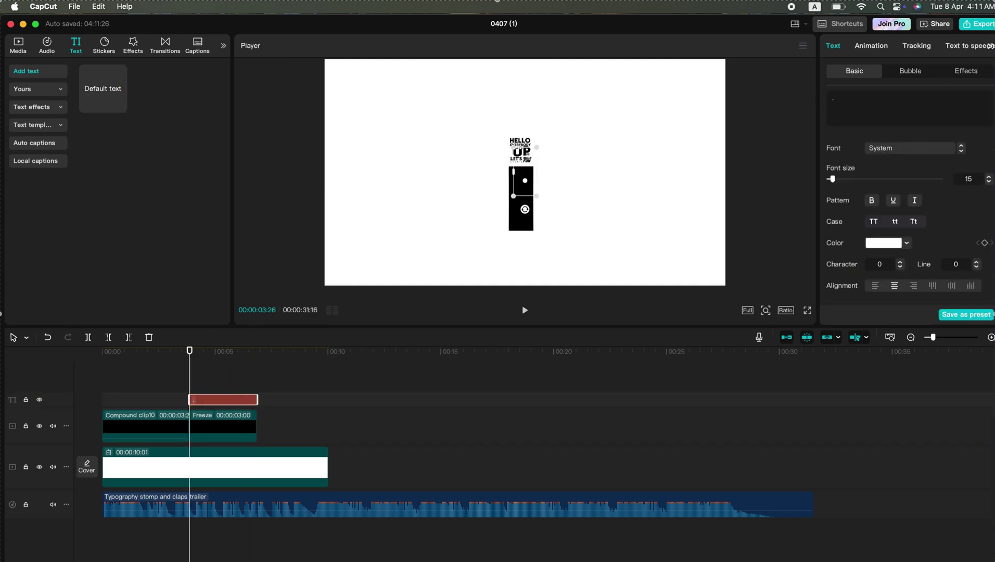
- Colour the period black and enlarge it to 287% scale to form a dot
{"action": "left_click", "coordinate": [897, 245]}
{"action": "left_click", "coordinate": [840, 325]}
{"action": "left_click", "coordinate": [557, 230]}
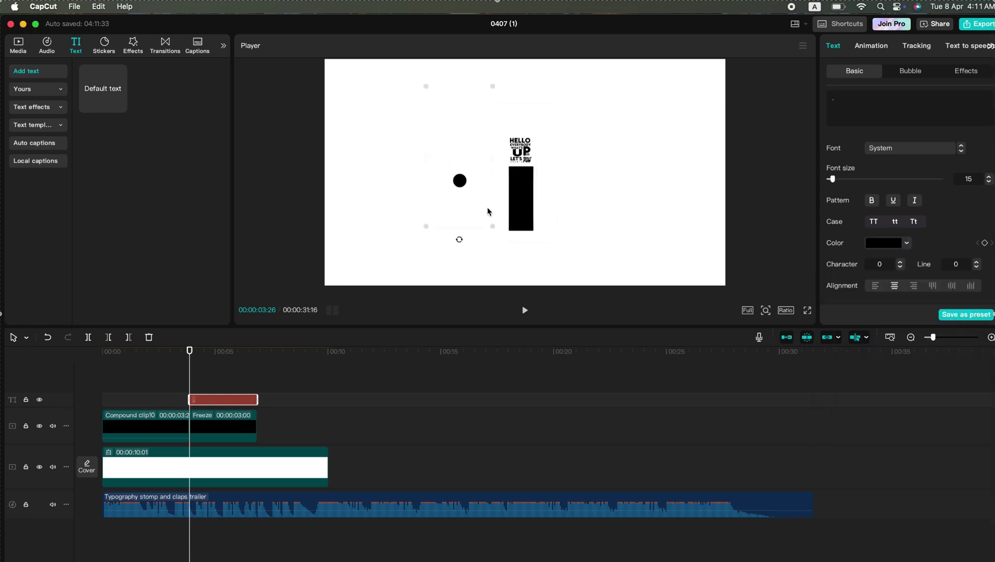
- Move the dot past the canvas's left edge to X -2001, Y 591 and add a transform keyframe there
{"action": "left_click_drag", "start_coordinate": [460, 207], "coordinate": [536, 238]}
{"action": "left_click_drag", "start_coordinate": [537, 160], "coordinate": [734, 263]}
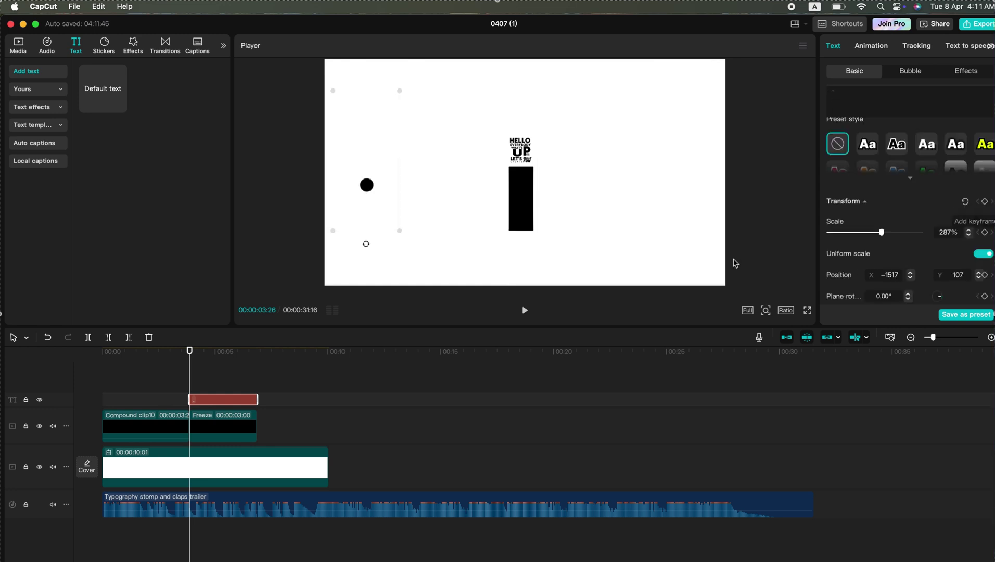
{"action": "left_click_drag", "start_coordinate": [389, 158], "coordinate": [339, 146]}
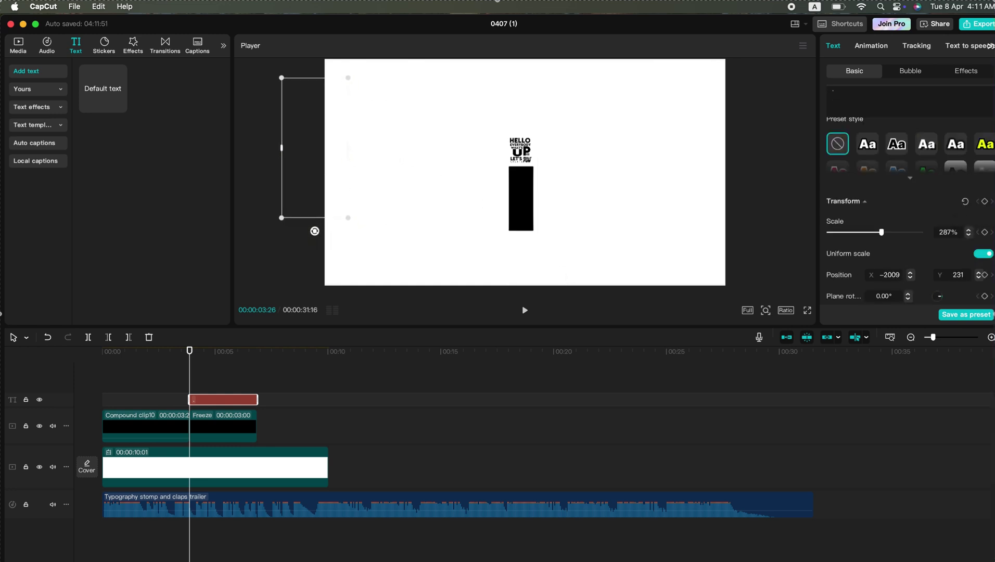
{"action": "left_click_drag", "start_coordinate": [306, 176], "coordinate": [306, 134]}
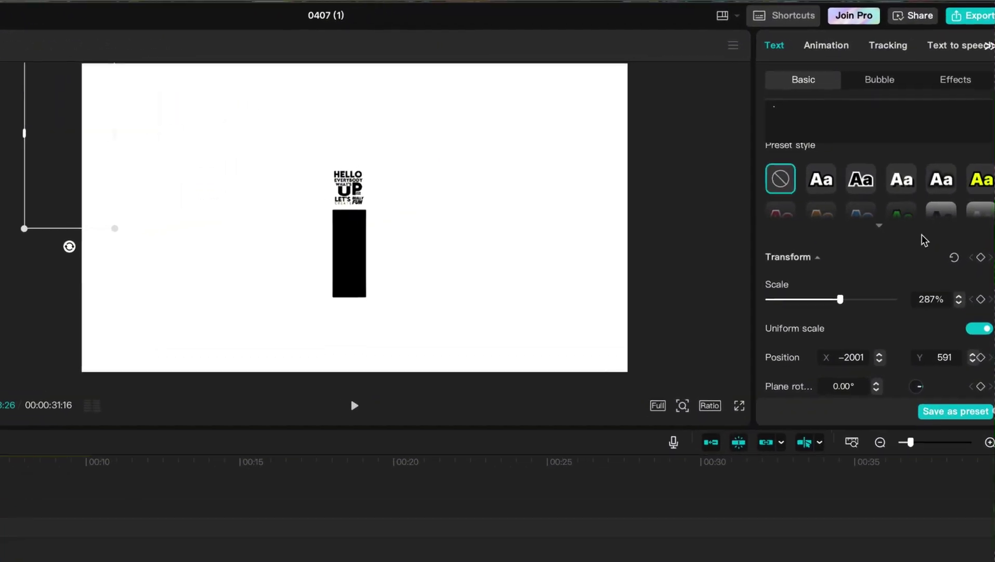
{"action": "left_click", "coordinate": [985, 202]}
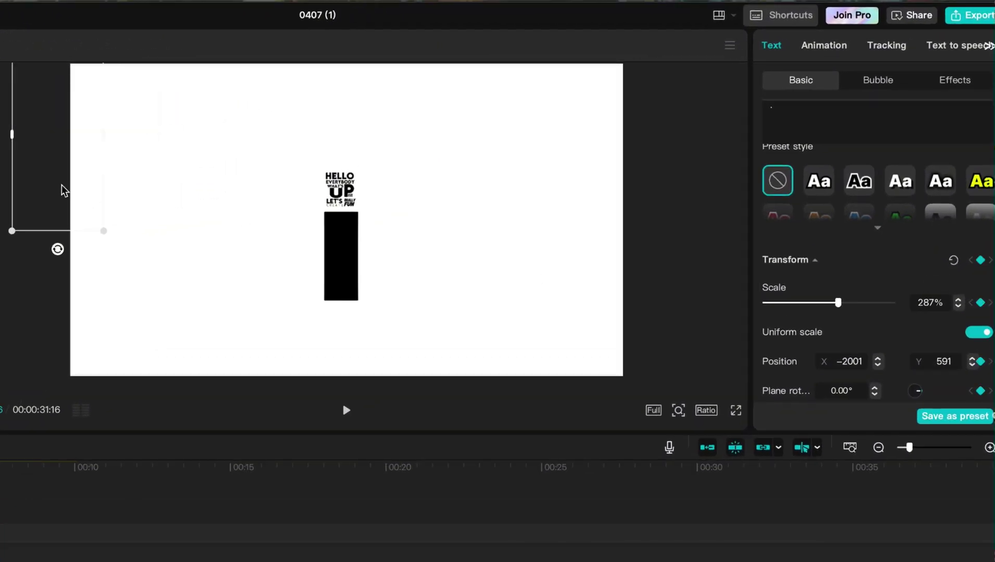
- Play back the dot's keyframed travel from outside the canvas to the foot of the black bar
{"action": "left_click", "coordinate": [28, 428]}
{"action": "left_click", "coordinate": [1, 495]}
{"action": "key", "text": "space"}
{"action": "key", "text": "space"}
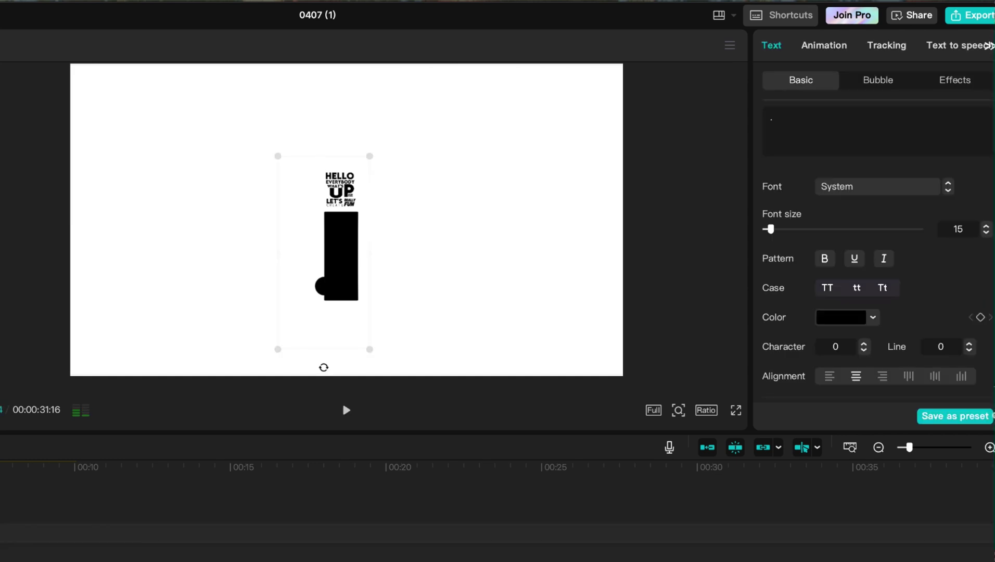
{"action": "key", "text": "space"}
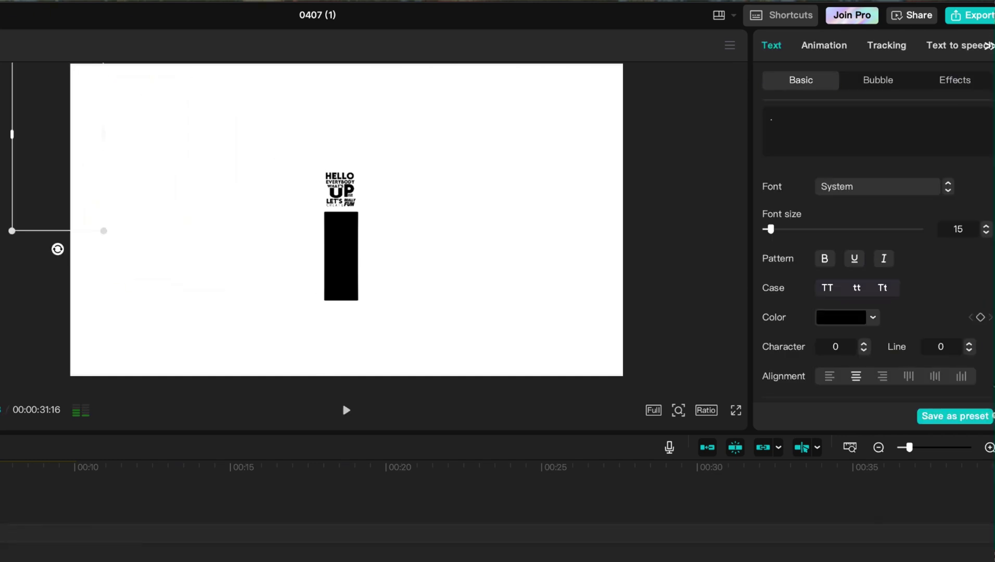
{"action": "key", "text": "space"}
{"action": "key", "text": "space"}
{"action": "key", "text": "space"}
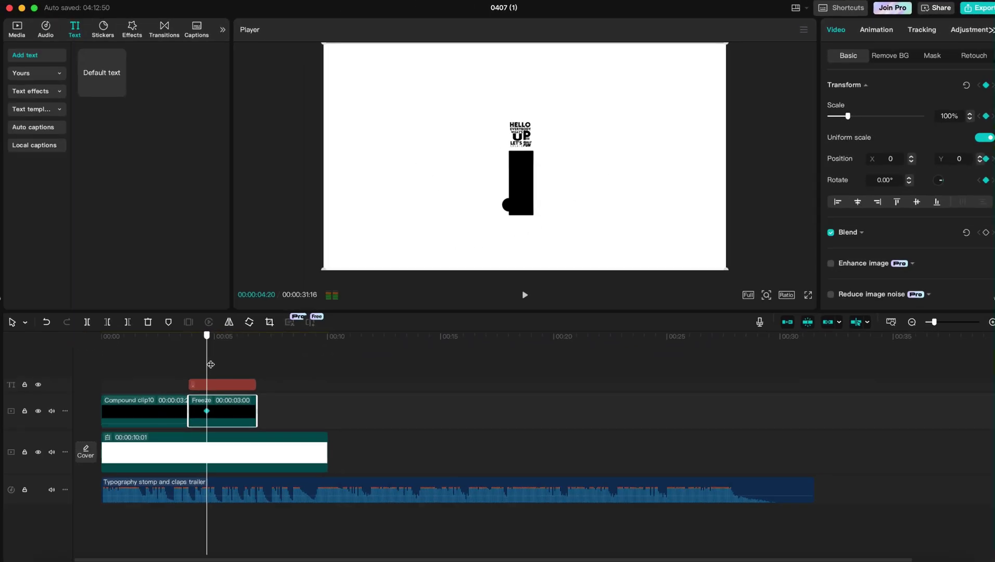
- Try to tilt the freeze-frame clip with a rotation keyframe at 00:00:04:27
{"action": "left_click_drag", "start_coordinate": [211, 364], "coordinate": [213, 365]}
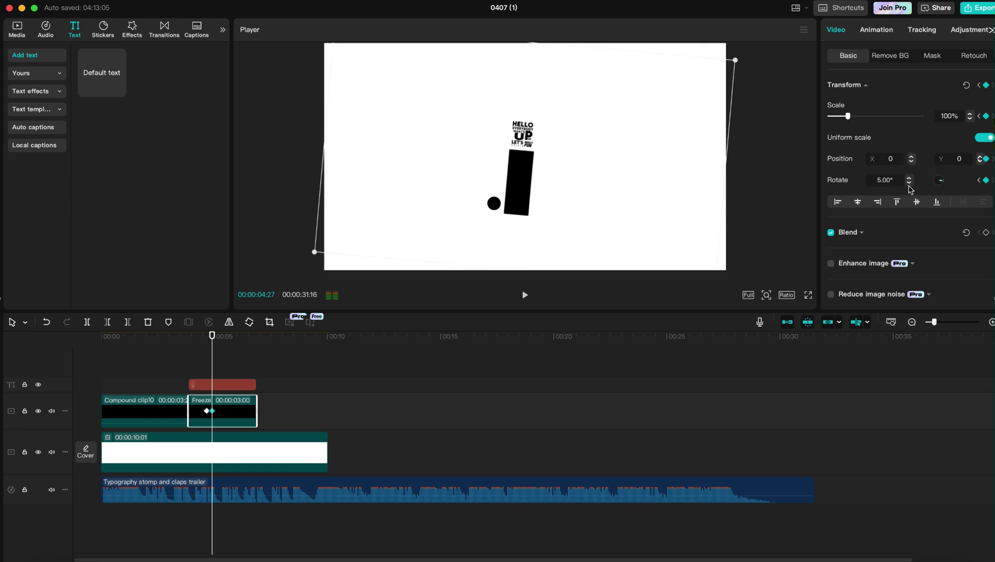
{"action": "left_click", "coordinate": [910, 184]}
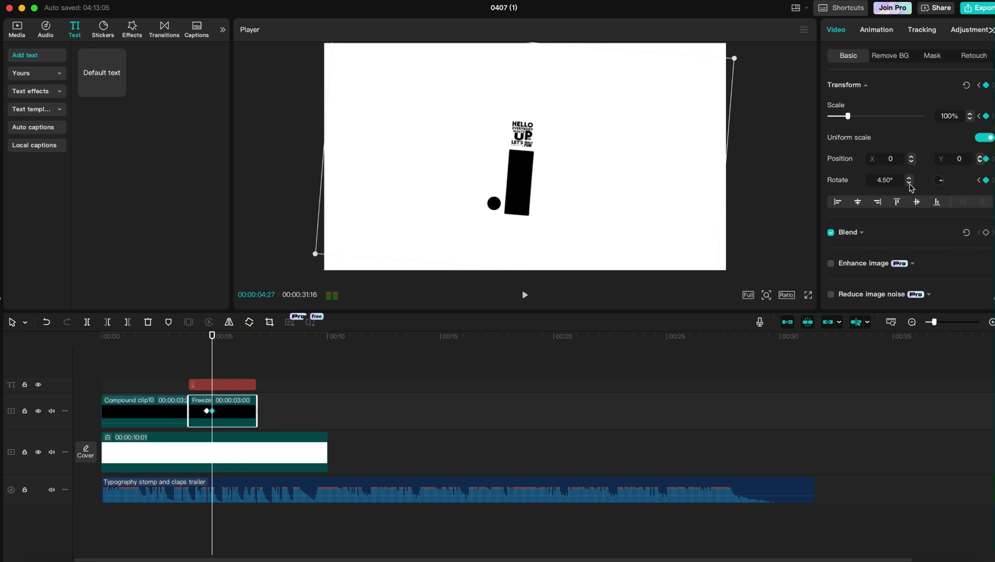
{"action": "left_click_drag", "start_coordinate": [911, 188], "coordinate": [911, 188]}
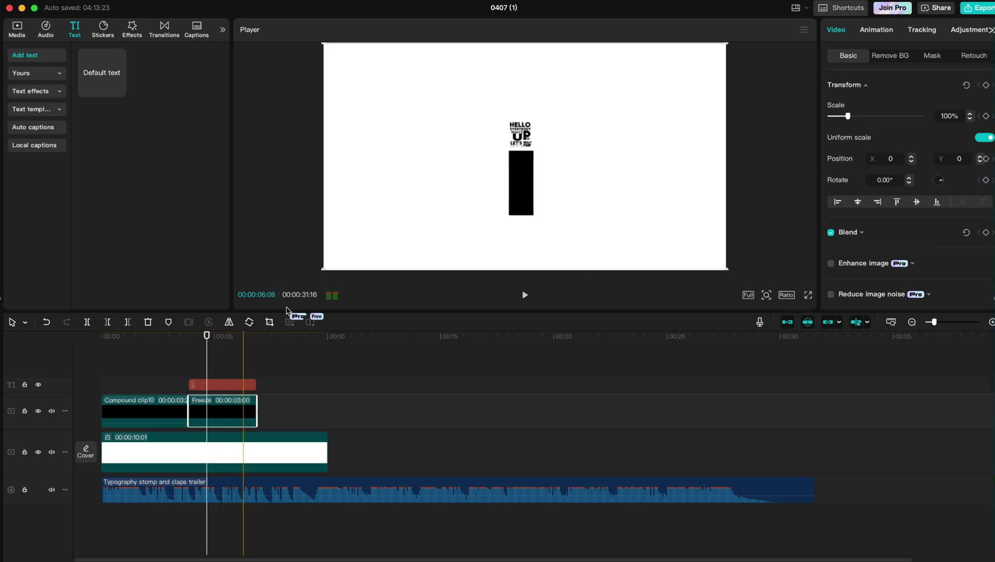
- Lower the freeze-frame clip to Y -336 and turn it into a compound clip
{"action": "key", "text": "space"}
{"action": "key", "text": "space"}
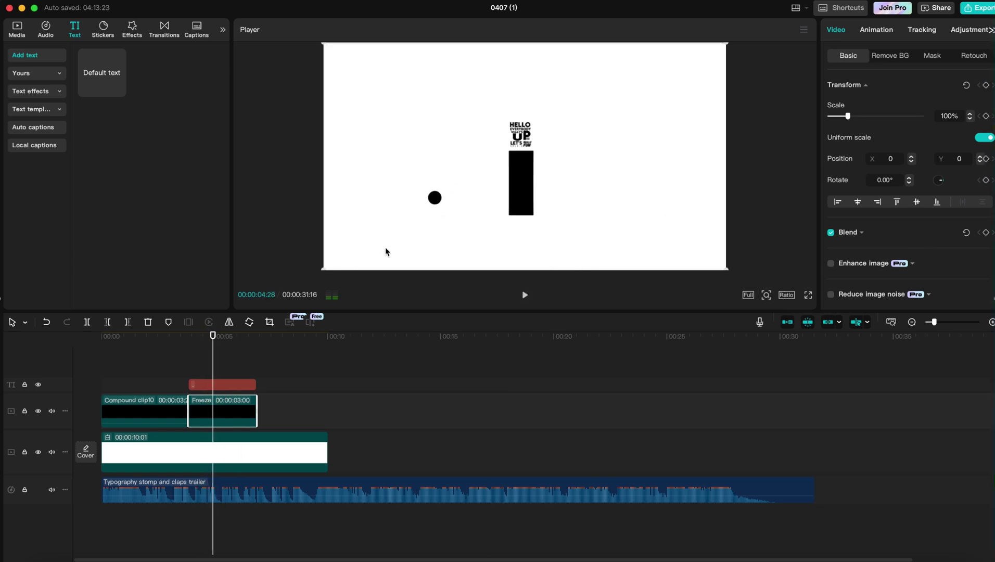
{"action": "left_click_drag", "start_coordinate": [550, 152], "coordinate": [544, 177]}
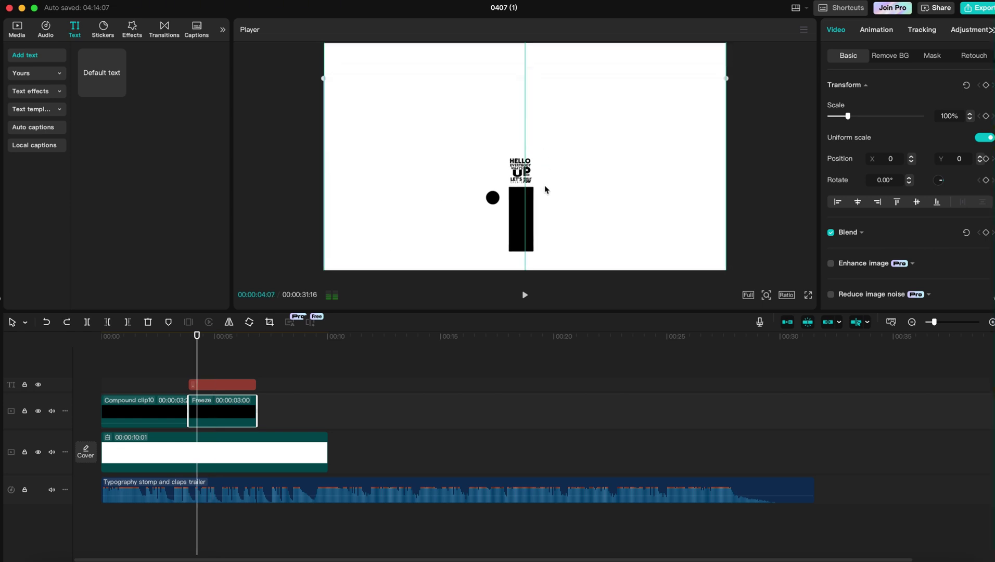
{"action": "left_click_drag", "start_coordinate": [545, 185], "coordinate": [544, 186]}
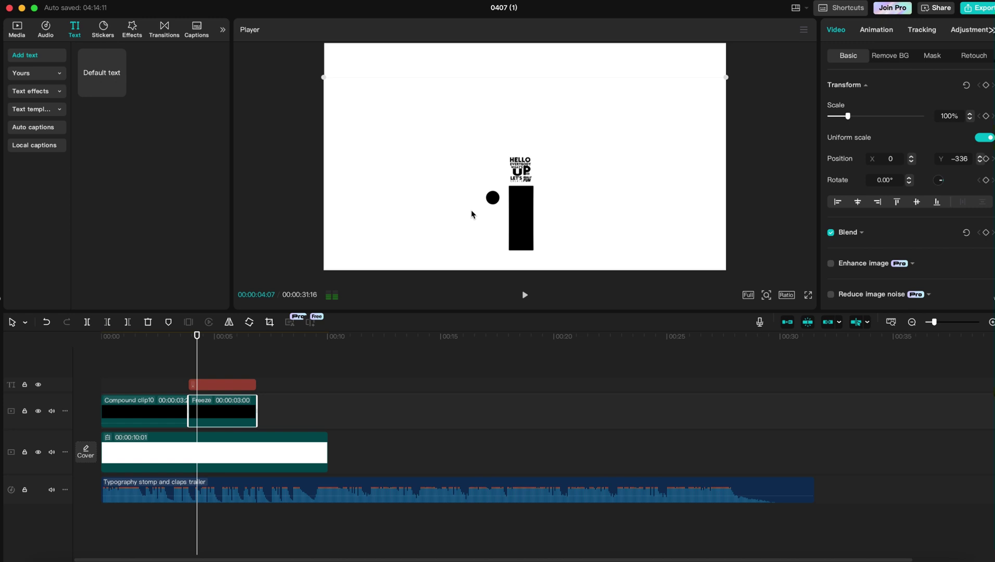
{"action": "right_click", "coordinate": [218, 422]}
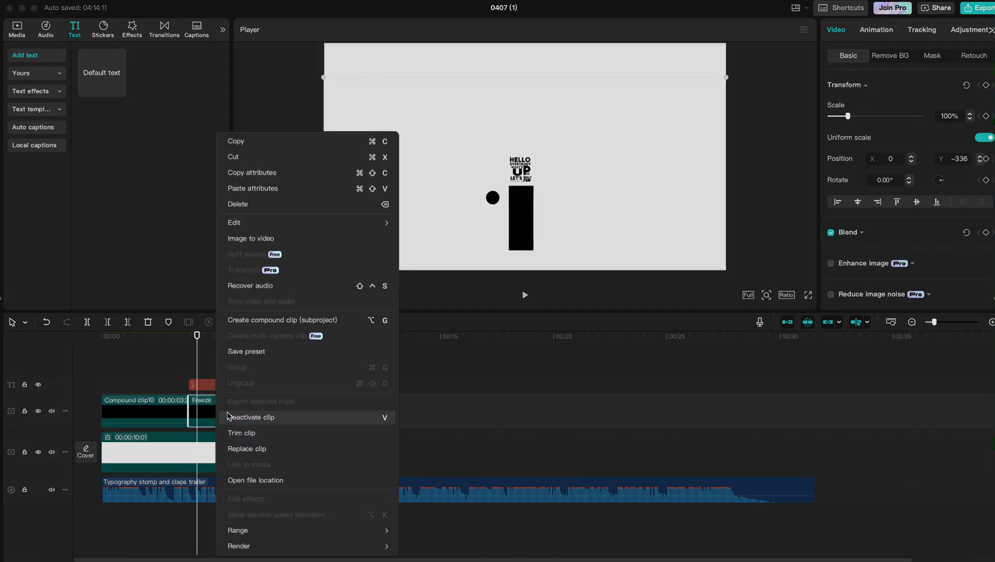
{"action": "left_click", "coordinate": [307, 319]}
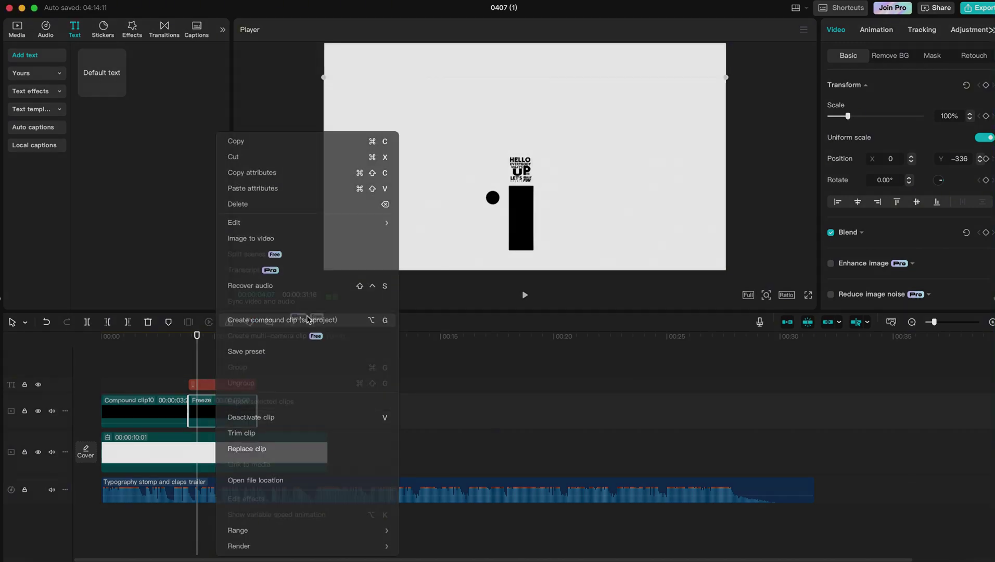
- Raise the new compound clip to Y 341 so the bar lines up with the preceding clip at the cut
{"action": "left_click_drag", "start_coordinate": [560, 171], "coordinate": [554, 162]}
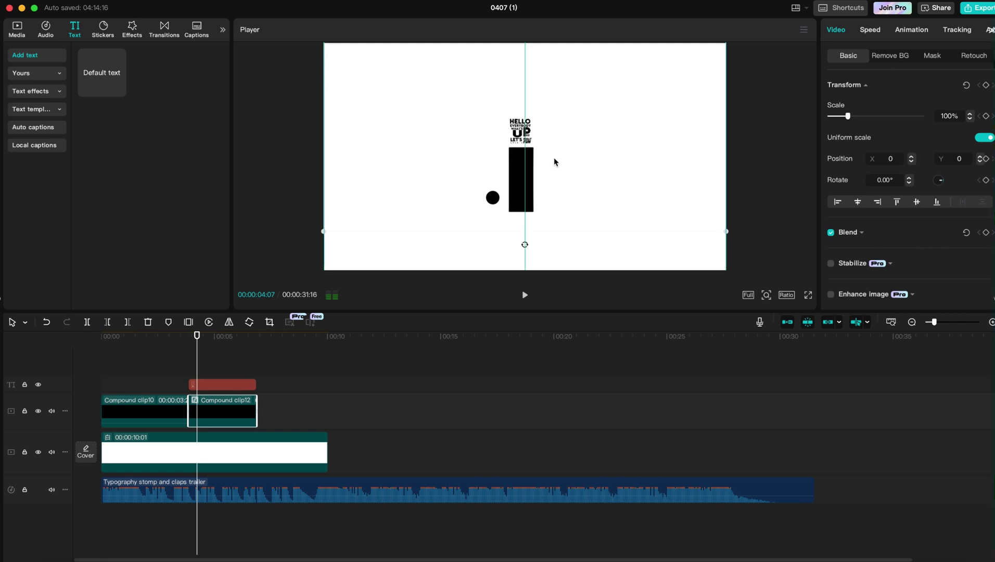
{"action": "key", "text": "space"}
{"action": "left_click", "coordinate": [165, 351]}
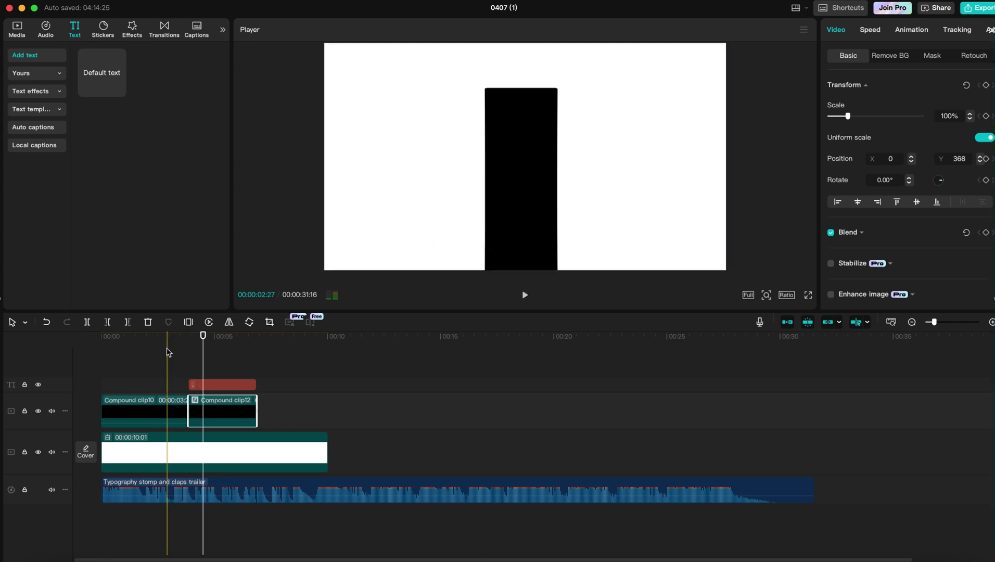
{"action": "key", "text": "space"}
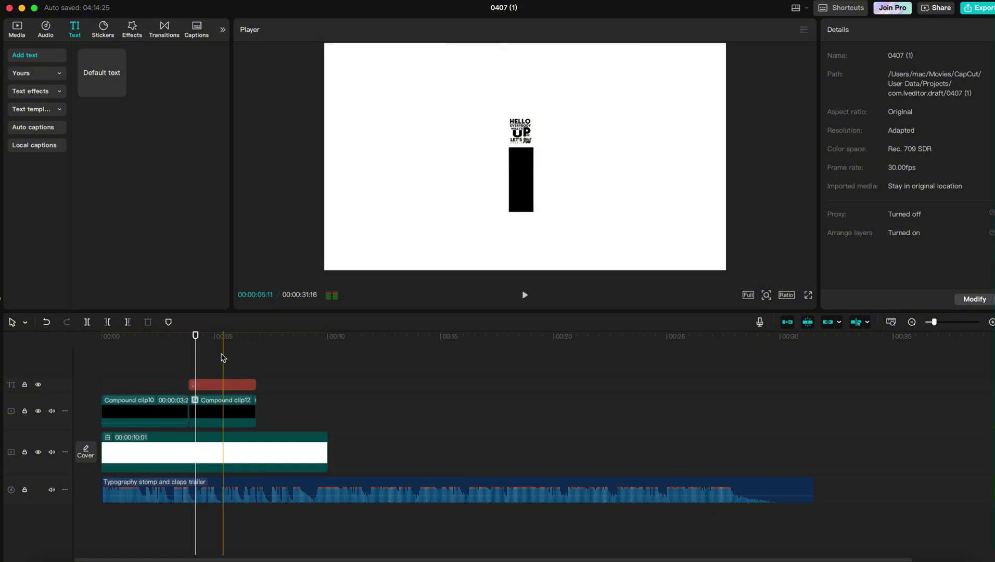
{"action": "left_click_drag", "start_coordinate": [196, 370], "coordinate": [188, 374]}
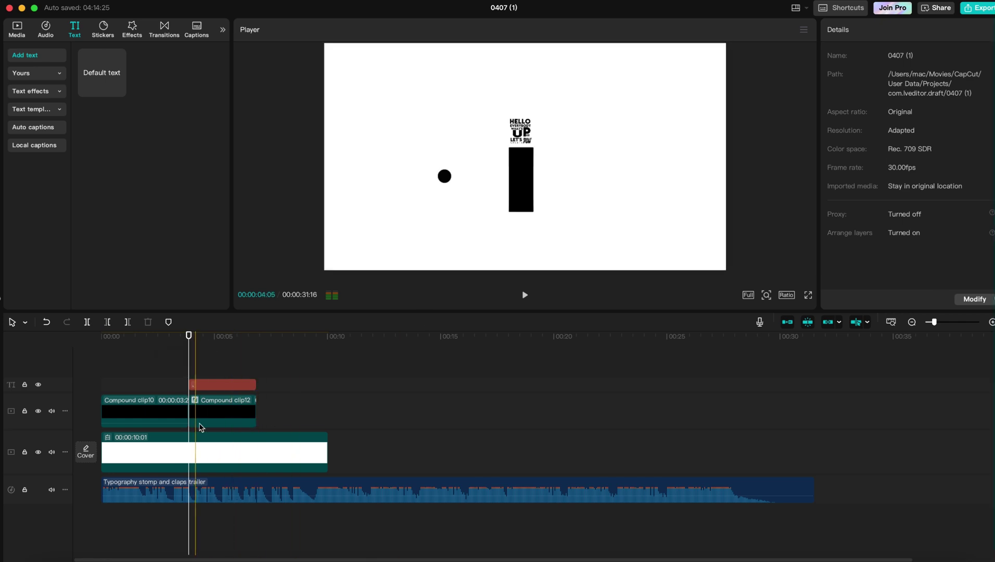
{"action": "left_click", "coordinate": [496, 209]}
{"action": "left_click_drag", "start_coordinate": [578, 156], "coordinate": [577, 159]}
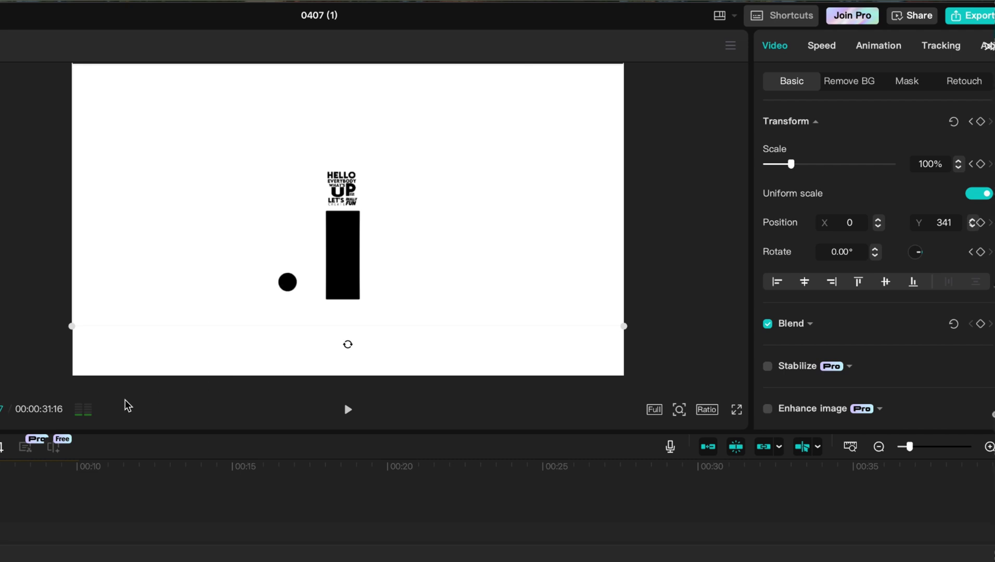
- Keyframe the compound clip's rotation so the bar rocks when the dot reaches it, and play back the motion
{"action": "left_click_drag", "start_coordinate": [876, 255], "coordinate": [877, 255]}
{"action": "left_click", "coordinate": [578, 460]}
{"action": "key", "text": "space"}
{"action": "key", "text": "space"}
{"action": "right_click", "coordinate": [8, 484]}
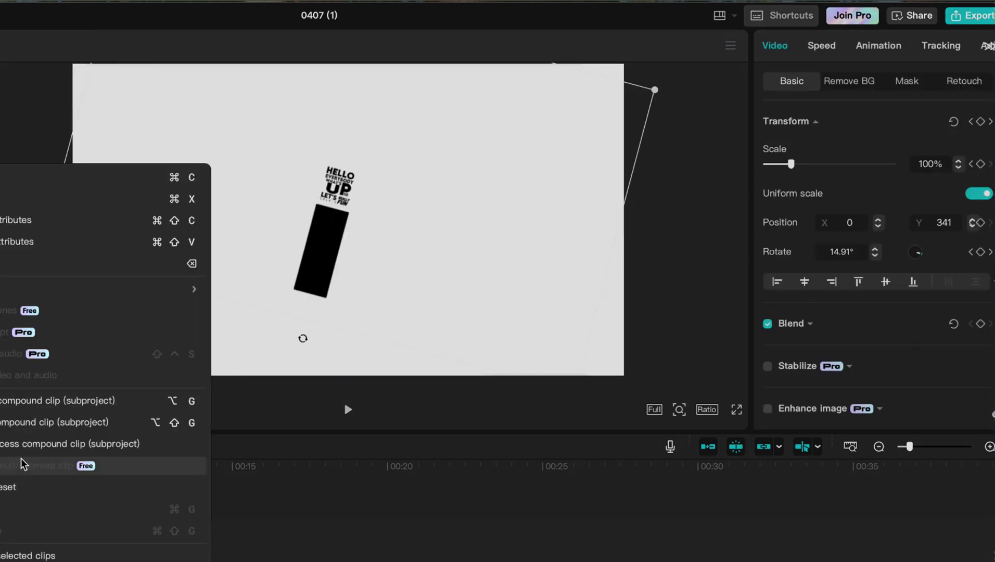
- Show the keyframe graph of the rocking compound clip and expand its rotation curve
{"action": "left_click", "coordinate": [222, 453]}
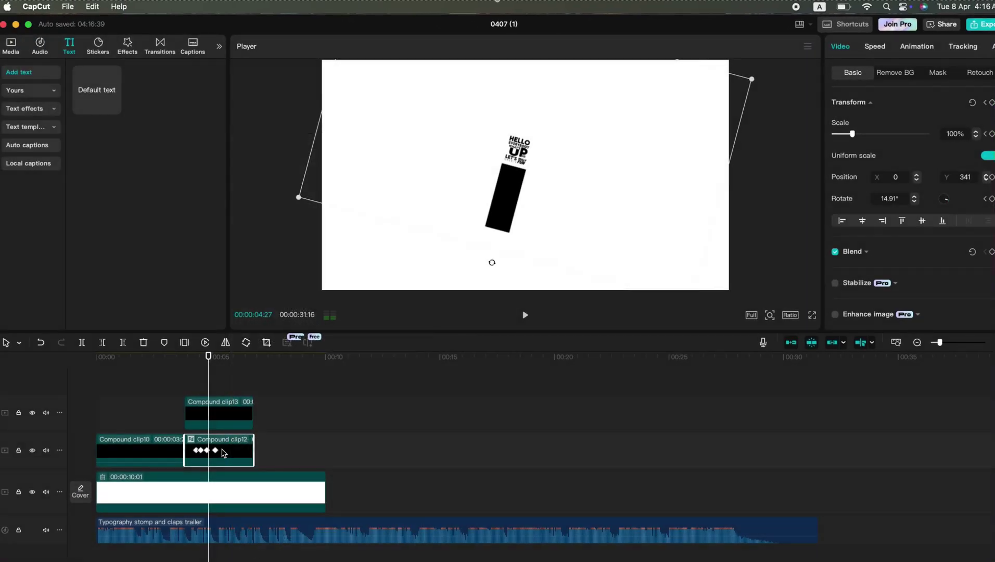
{"action": "key", "text": "alt+k"}
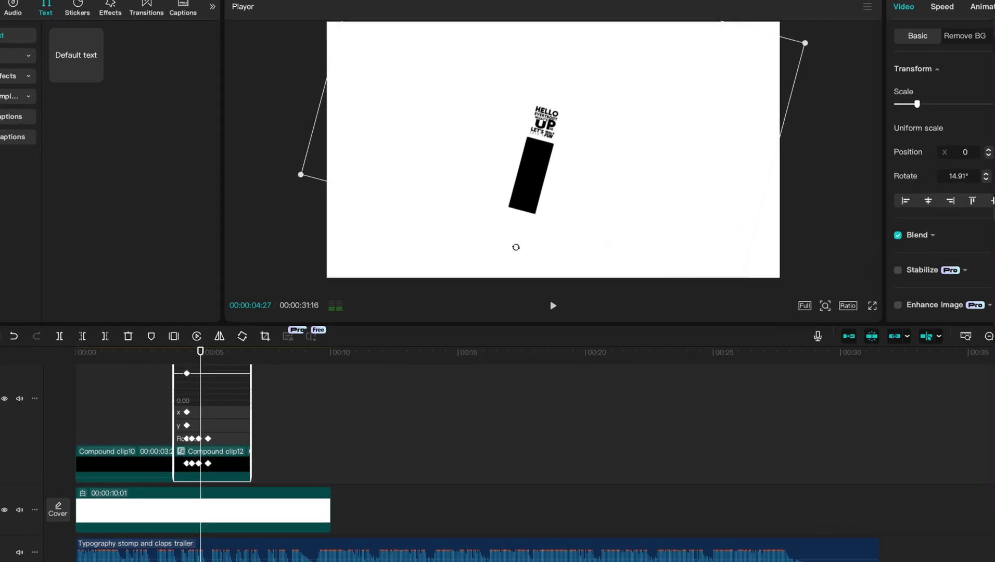
{"action": "key", "text": "super+equal"}
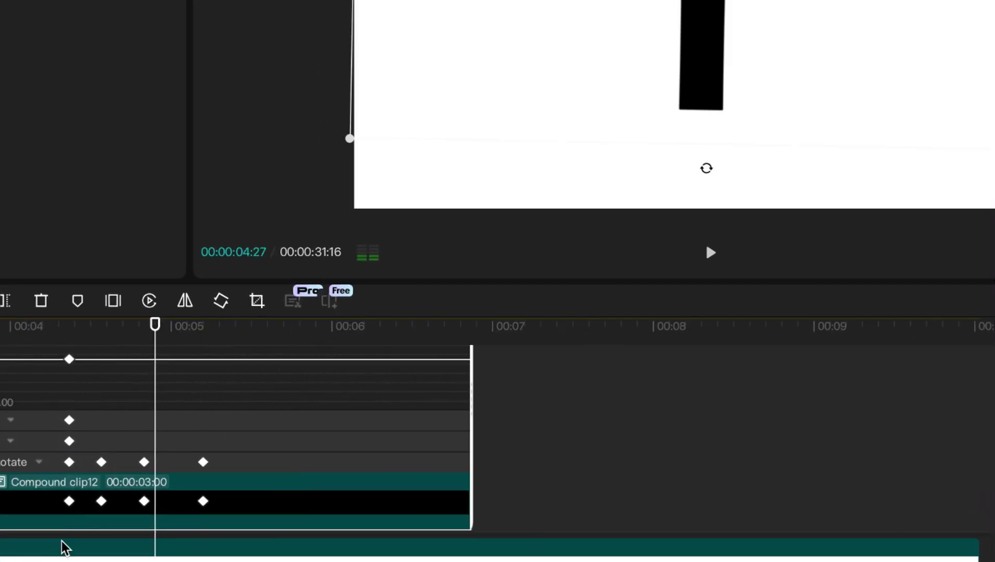
{"action": "scroll", "coordinate": [50, 526], "scroll_direction": "up", "scroll_amount": 3}
{"action": "scroll", "coordinate": [281, 526], "scroll_direction": "up", "scroll_amount": 2}
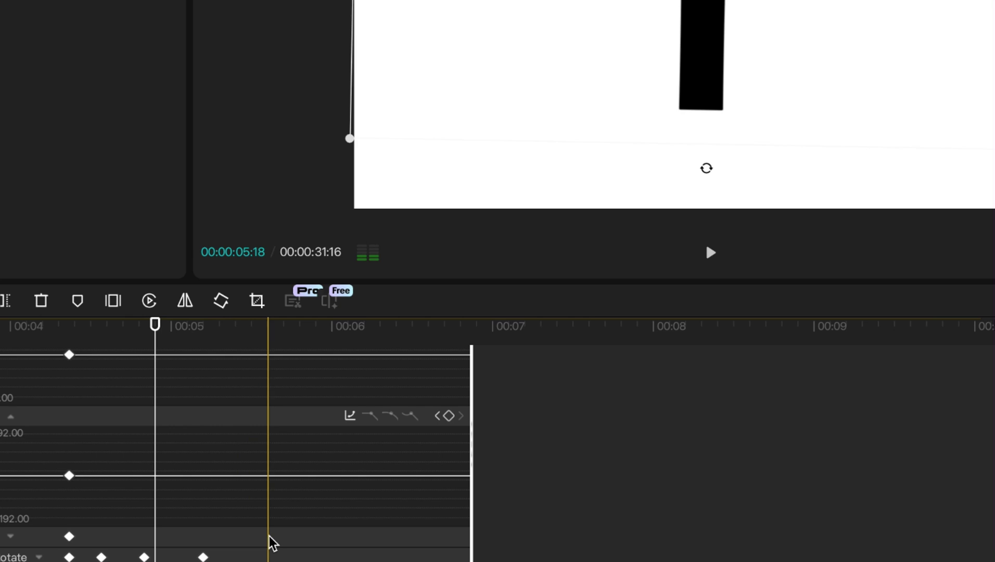
{"action": "scroll", "coordinate": [271, 543], "scroll_direction": "up", "scroll_amount": 2}
{"action": "scroll", "coordinate": [276, 552], "scroll_direction": "down", "scroll_amount": 3}
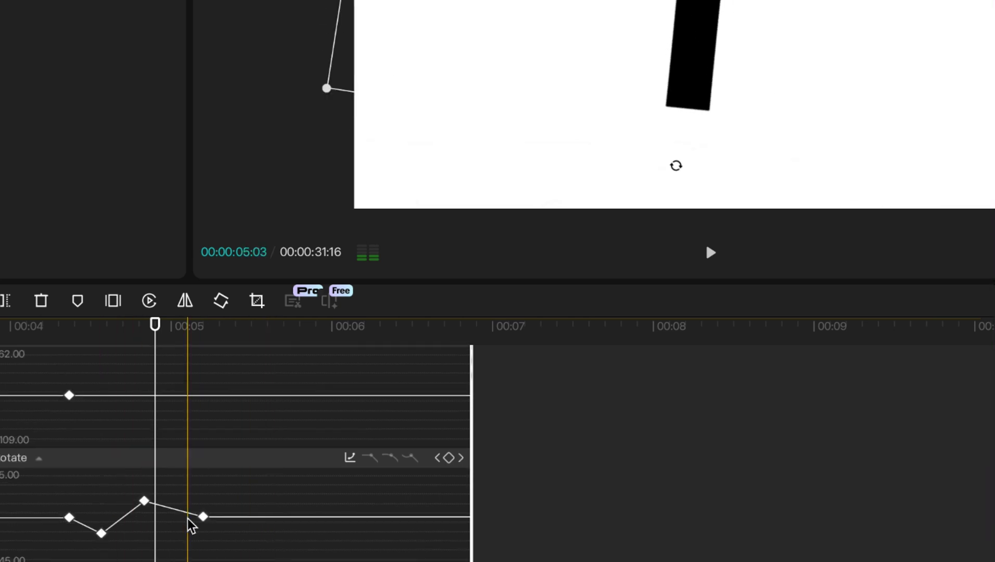
- Apply Auto curve to the last three rotation keyframes of the compound clip
{"action": "left_click", "coordinate": [203, 516]}
{"action": "left_click", "coordinate": [391, 458]}
{"action": "left_click", "coordinate": [144, 501]}
{"action": "left_click", "coordinate": [391, 458]}
{"action": "left_click", "coordinate": [101, 533]}
{"action": "left_click", "coordinate": [390, 457]}
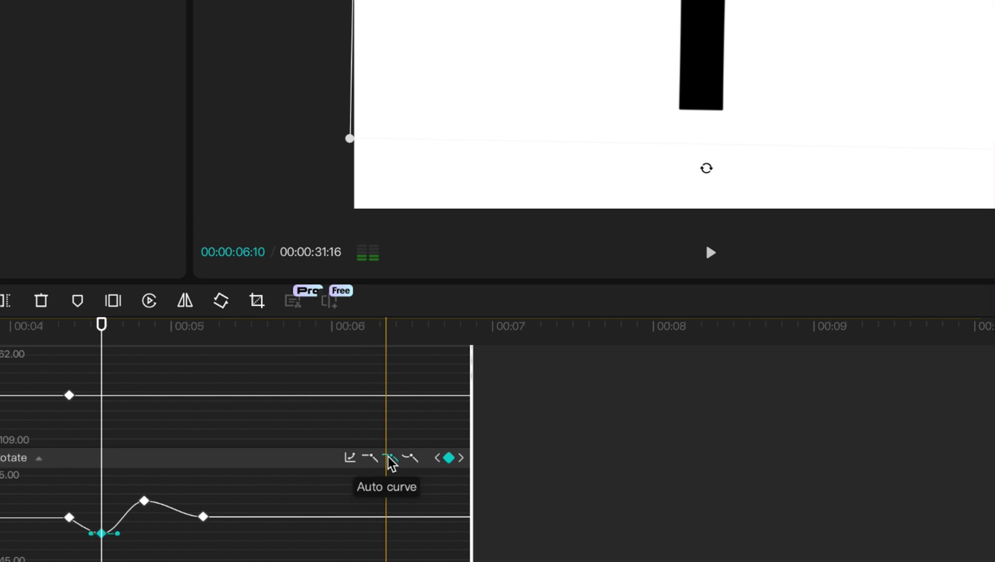
- Apply Auto curve to the first rotation keyframe of the rocking compound clip
{"action": "left_click", "coordinate": [111, 527]}
{"action": "left_click", "coordinate": [69, 518]}
{"action": "left_click", "coordinate": [390, 458]}
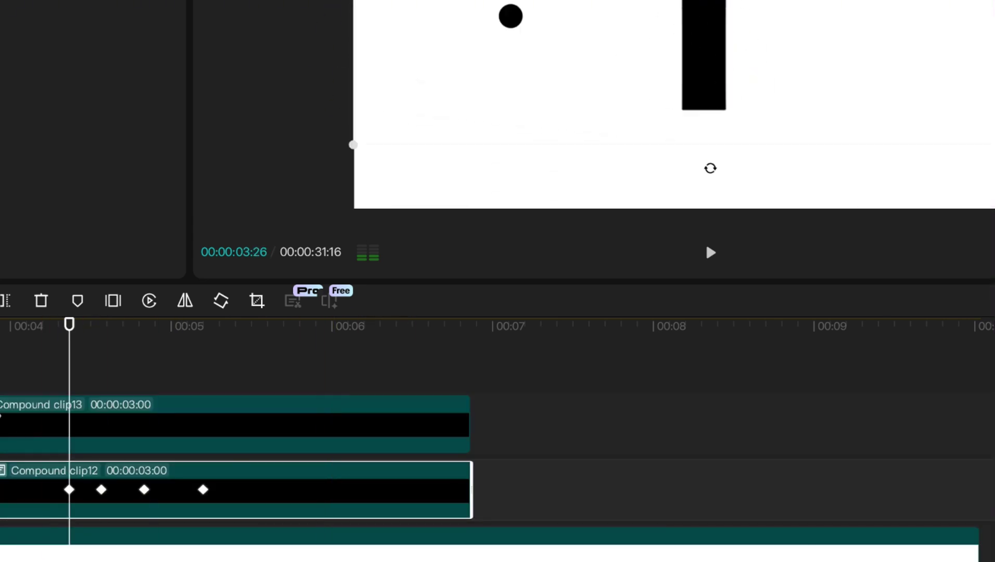
- Play back the smoothed rocking motion of the bar, and select the dot's compound clip above it
{"action": "key", "text": "space"}
{"action": "key", "text": "space"}
{"action": "key", "text": "space"}
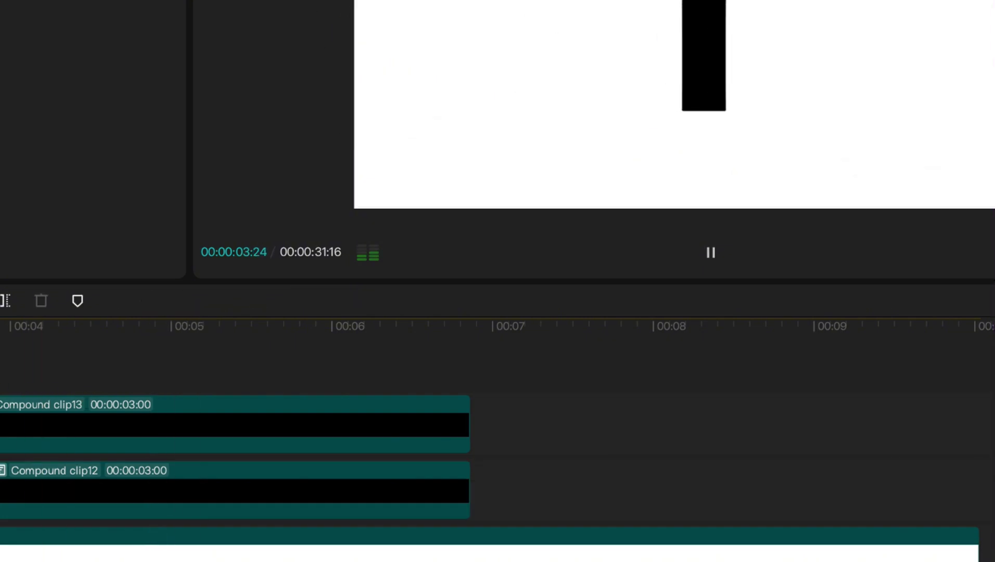
{"action": "key", "text": "space"}
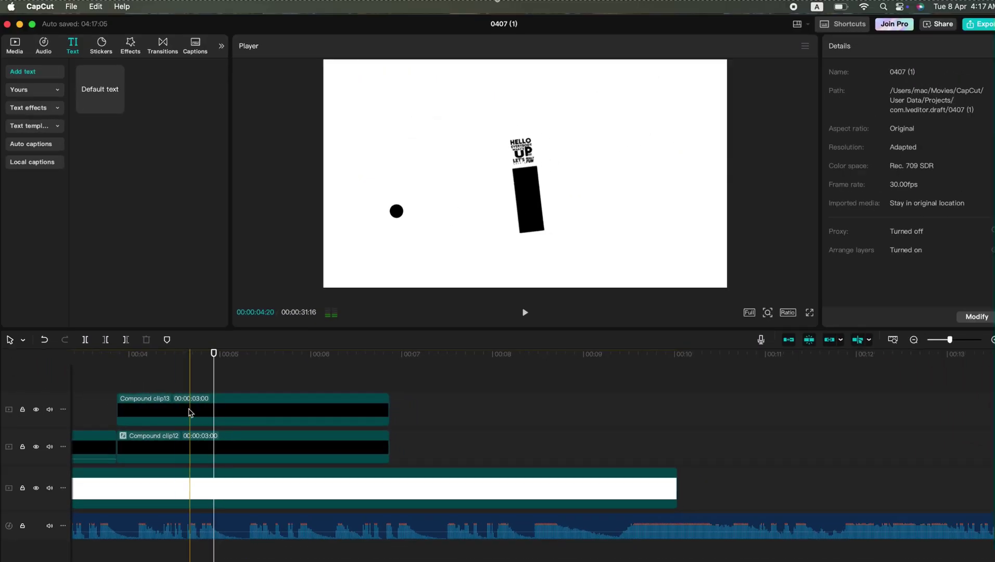
{"action": "left_click", "coordinate": [188, 410]}
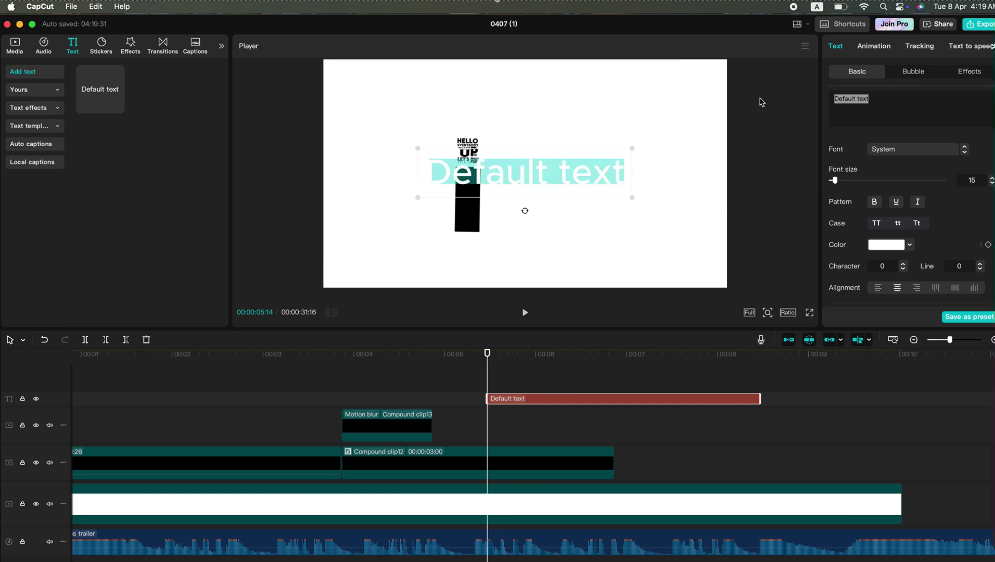
- Replace the new text clip's default wording with "do" and show its font choices
{"action": "type", "text": "do"}
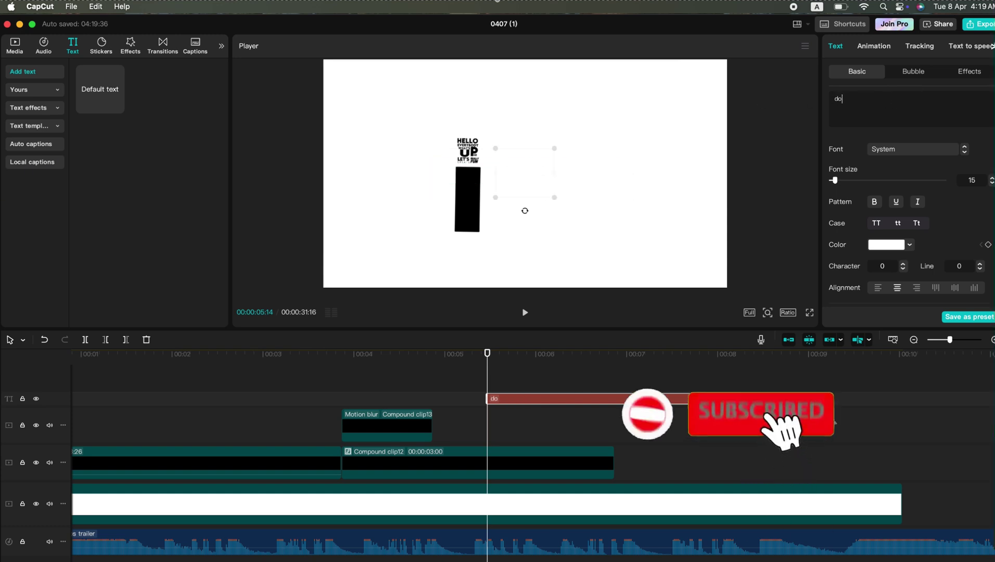
{"action": "left_click", "coordinate": [920, 151]}
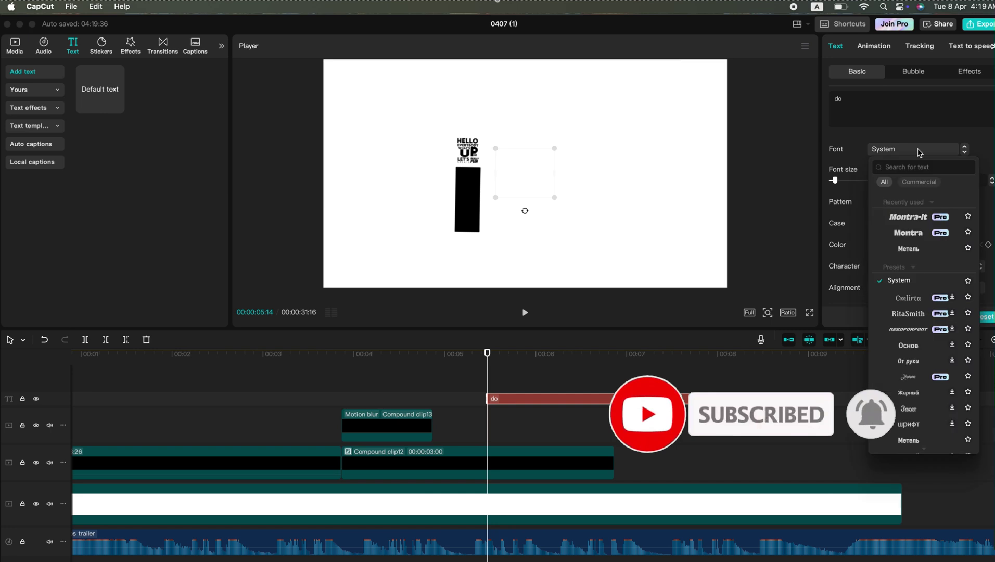